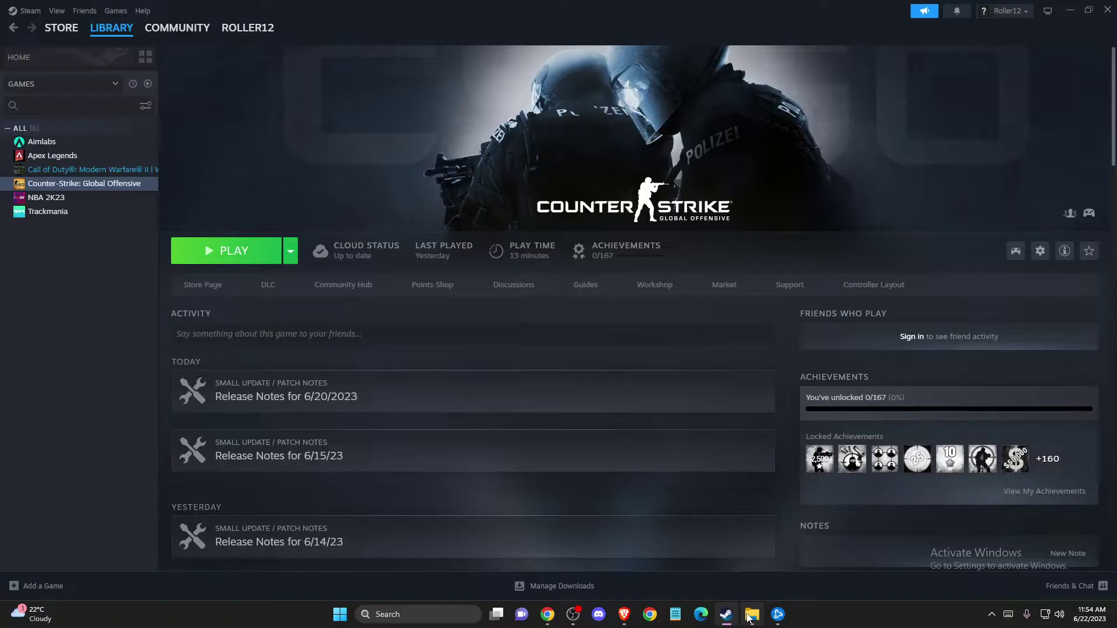
- Open the account name menu at the top right and close the Steam client window
{"action": "left_click", "coordinate": [996, 19]}
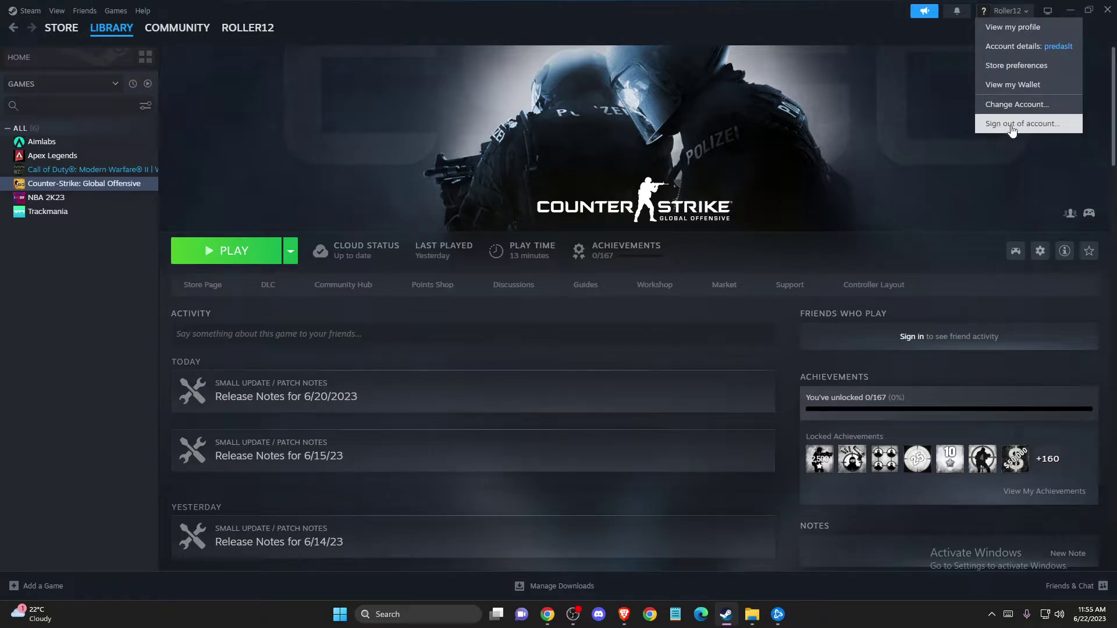
{"action": "left_click", "coordinate": [1107, 10]}
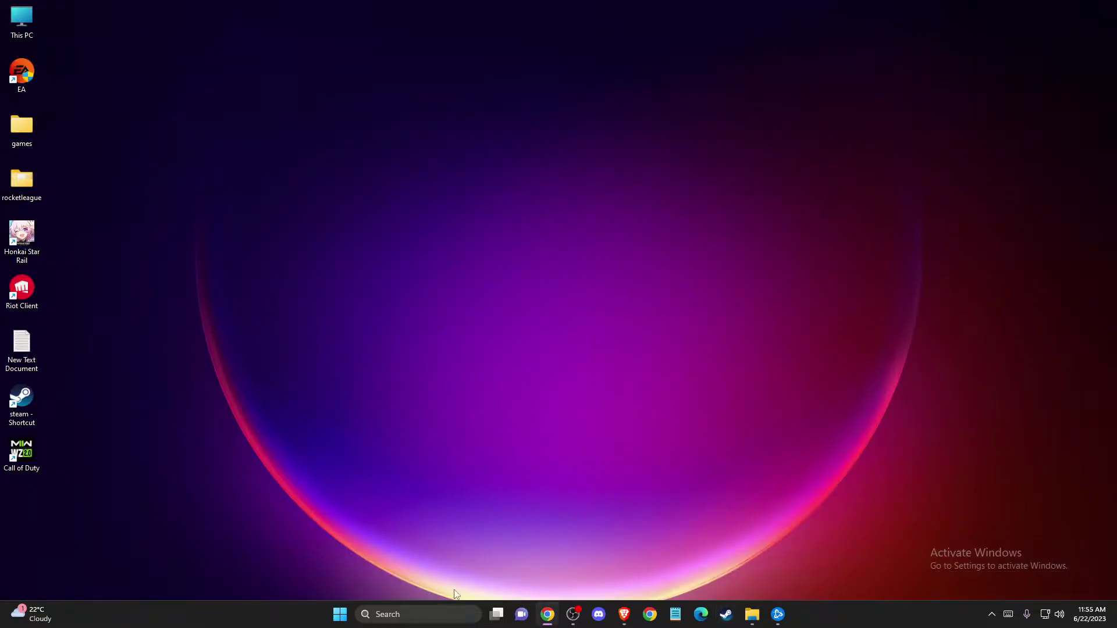
{"action": "left_click", "coordinate": [419, 614]}
{"action": "type", "text": "task manager"}
{"action": "left_click", "coordinate": [402, 251]}
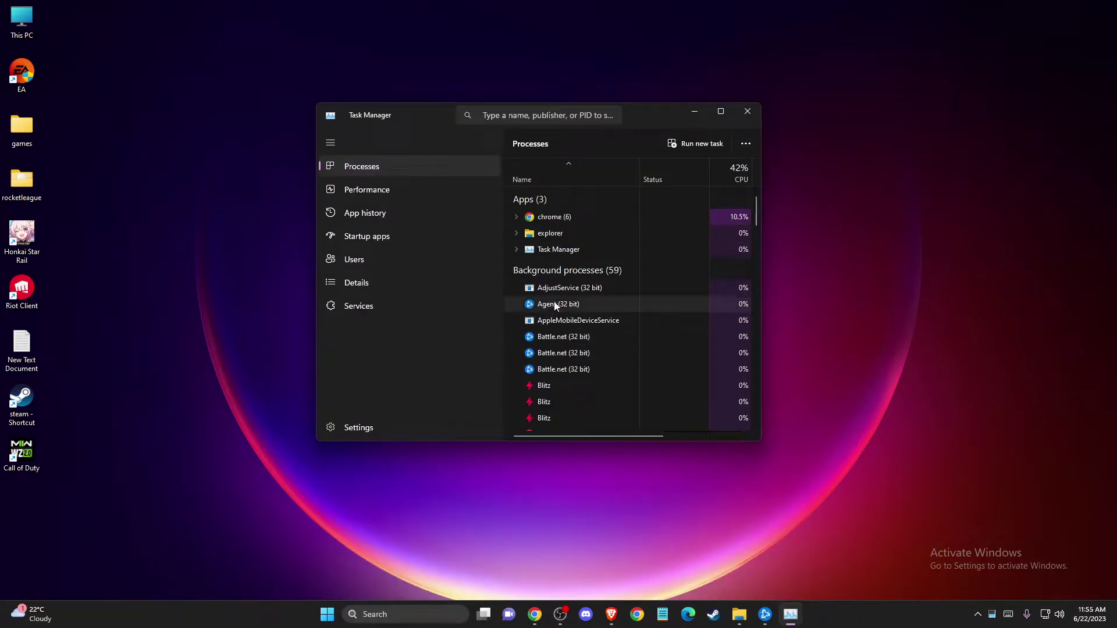
{"action": "scroll", "coordinate": [555, 330], "scroll_direction": "down", "scroll_amount": 6}
{"action": "scroll", "coordinate": [564, 363], "scroll_direction": "down", "scroll_amount": 4}
{"action": "left_click", "coordinate": [751, 113]}
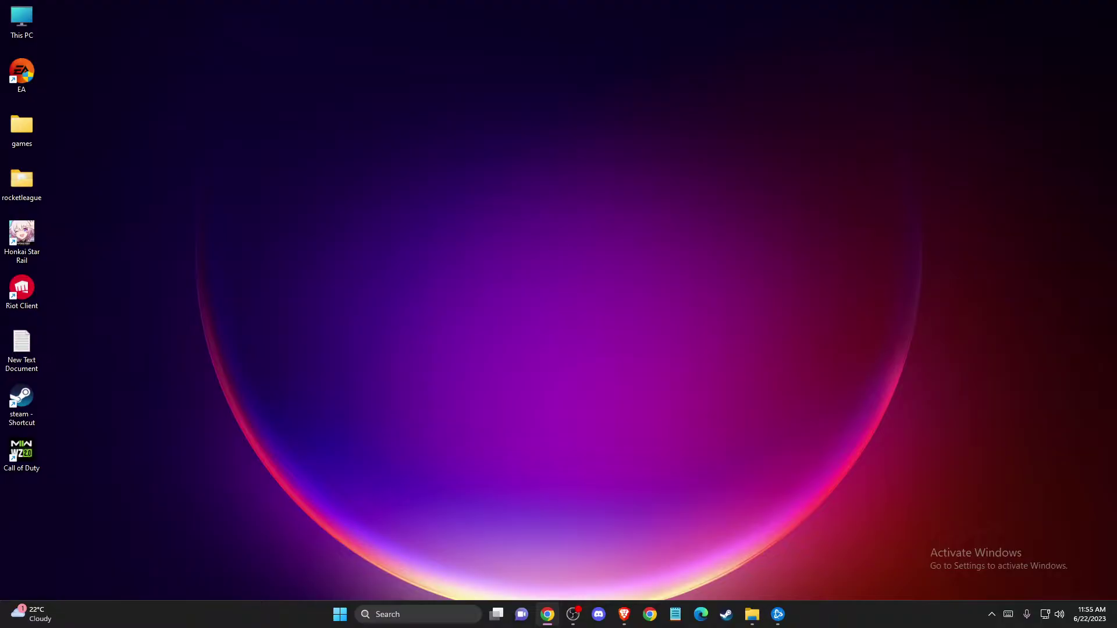
{"action": "left_click", "coordinate": [624, 615]}
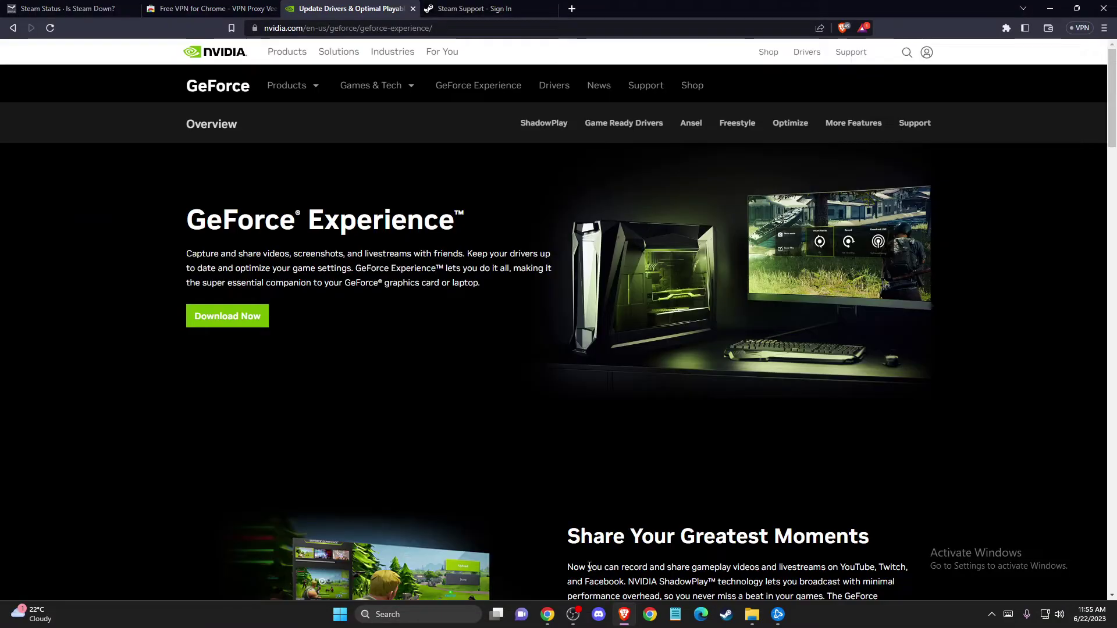
{"action": "left_click", "coordinate": [57, 7]}
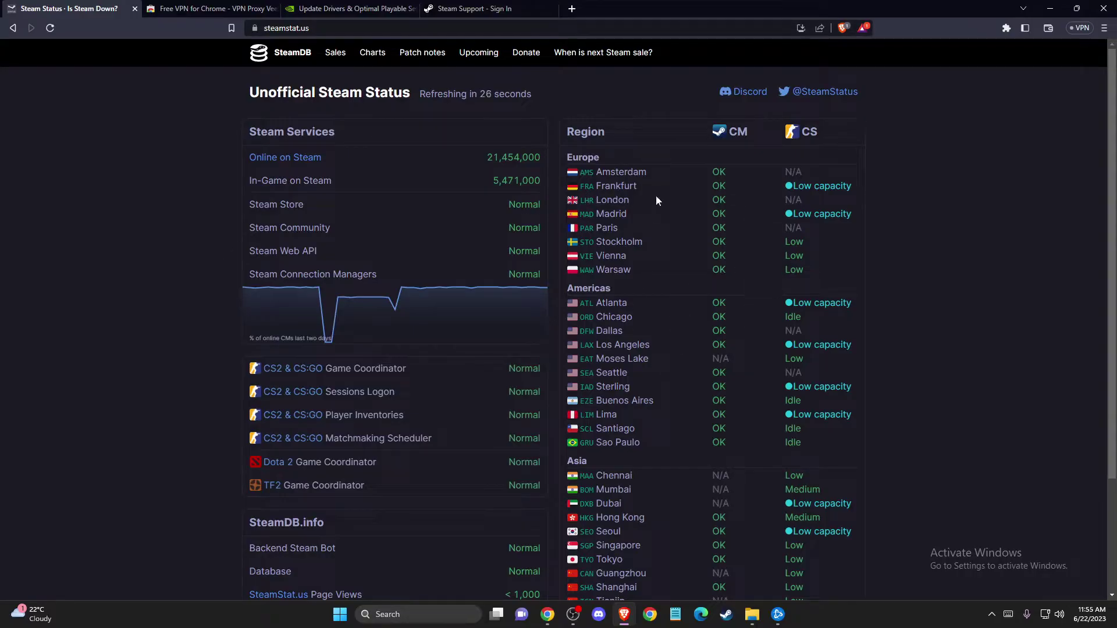
{"action": "scroll", "coordinate": [675, 266], "scroll_direction": "down", "scroll_amount": 3}
{"action": "scroll", "coordinate": [674, 267], "scroll_direction": "up", "scroll_amount": 3}
{"action": "scroll", "coordinate": [614, 245], "scroll_direction": "down", "scroll_amount": 1}
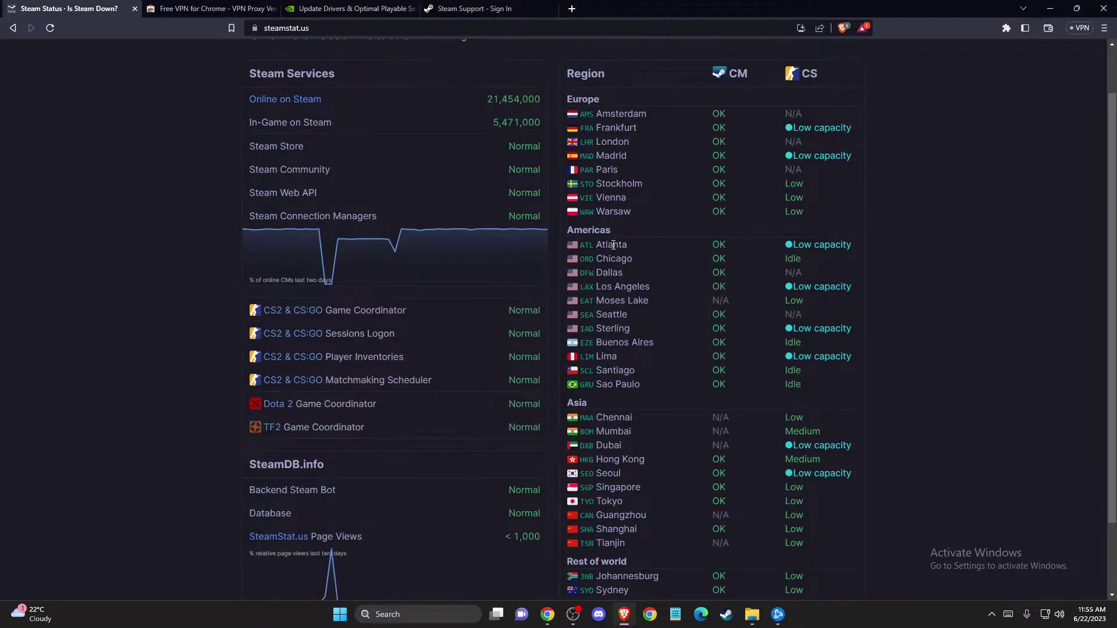
{"action": "scroll", "coordinate": [595, 246], "scroll_direction": "up", "scroll_amount": 1}
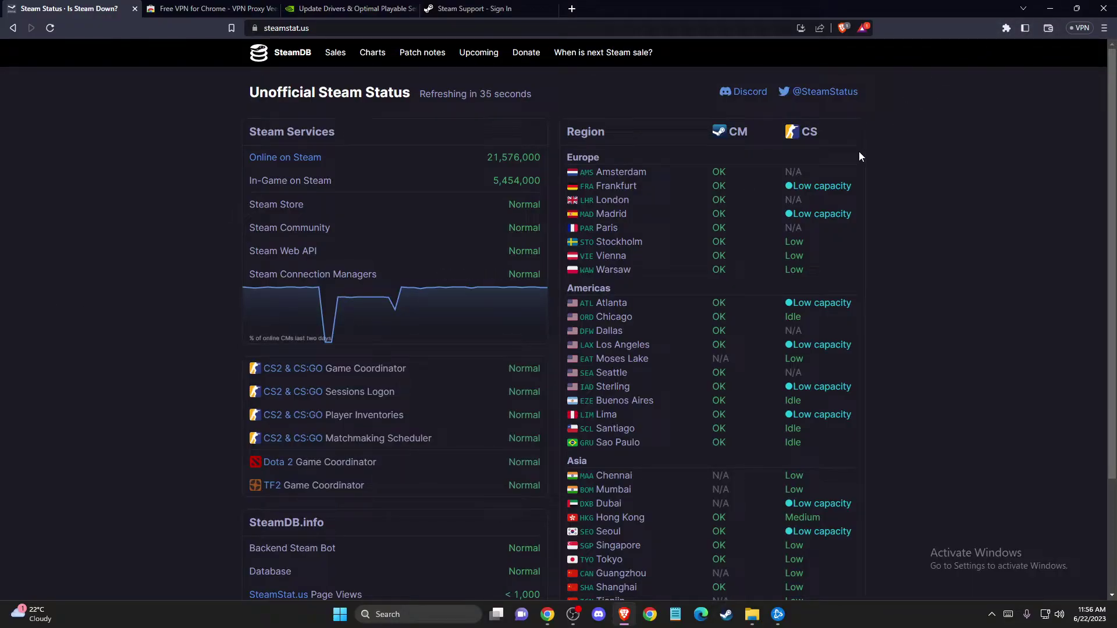
{"action": "left_click", "coordinate": [1050, 8]}
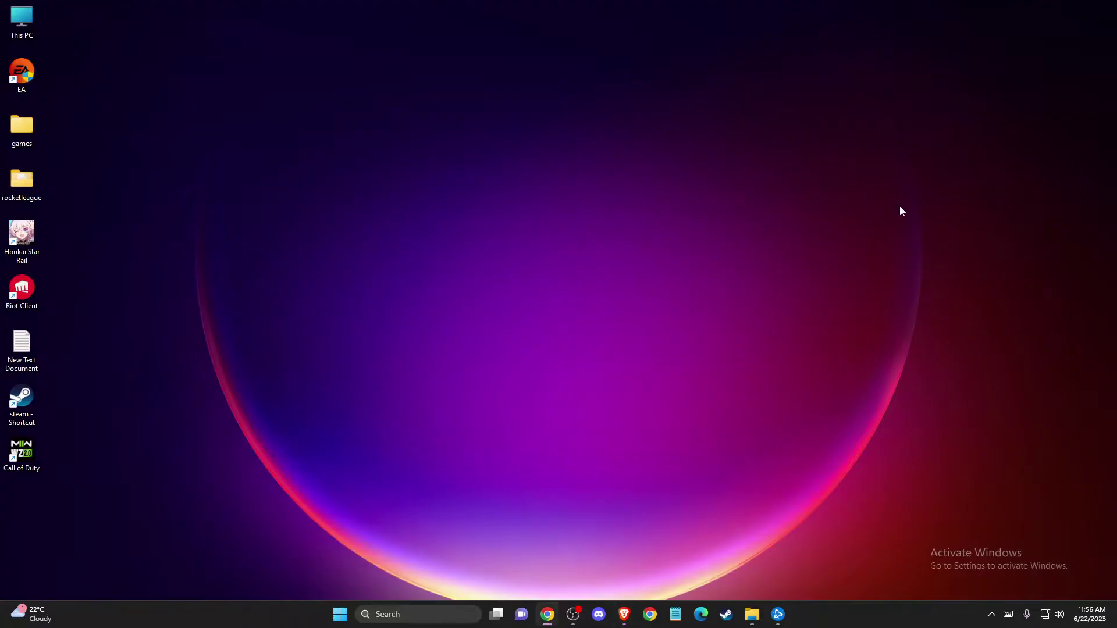
{"action": "right_click", "coordinate": [1045, 619]}
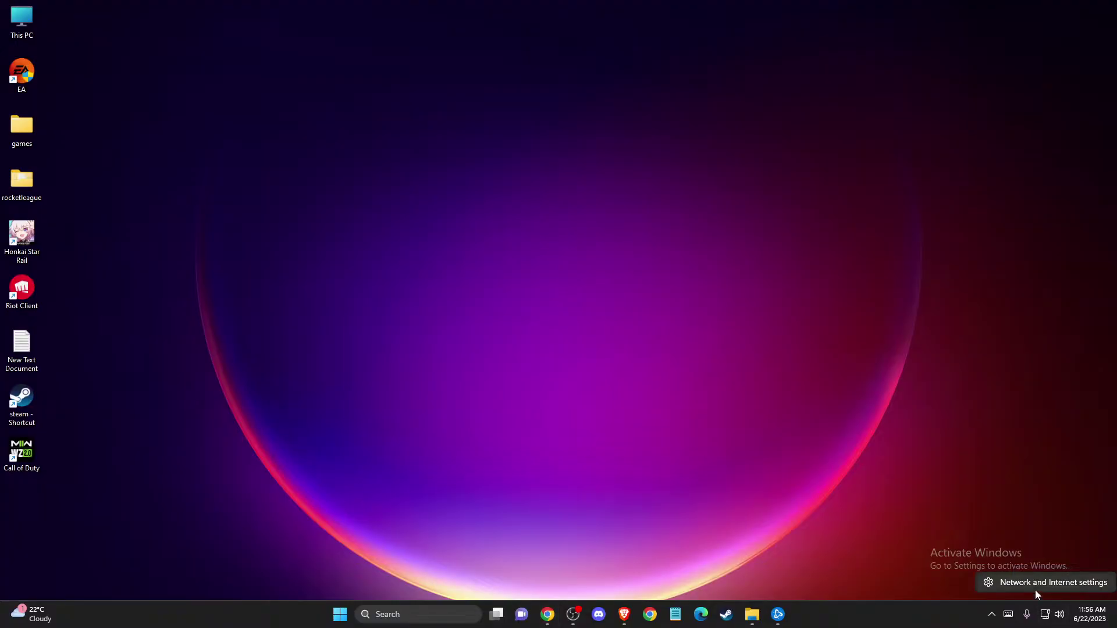
{"action": "left_click", "coordinate": [1035, 585]}
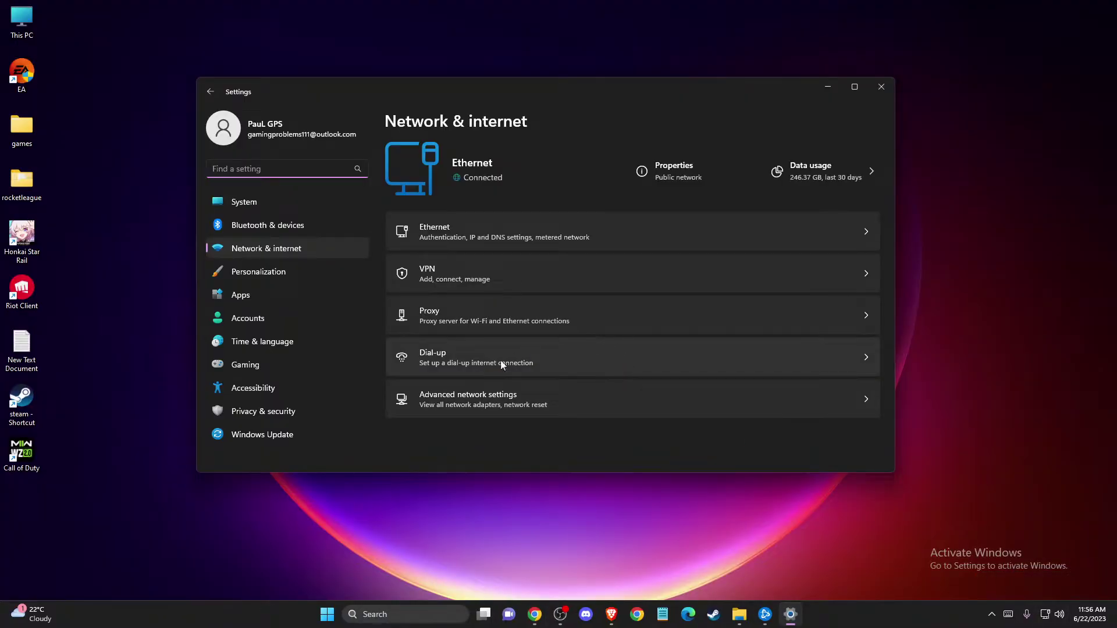
{"action": "left_click", "coordinate": [466, 399]}
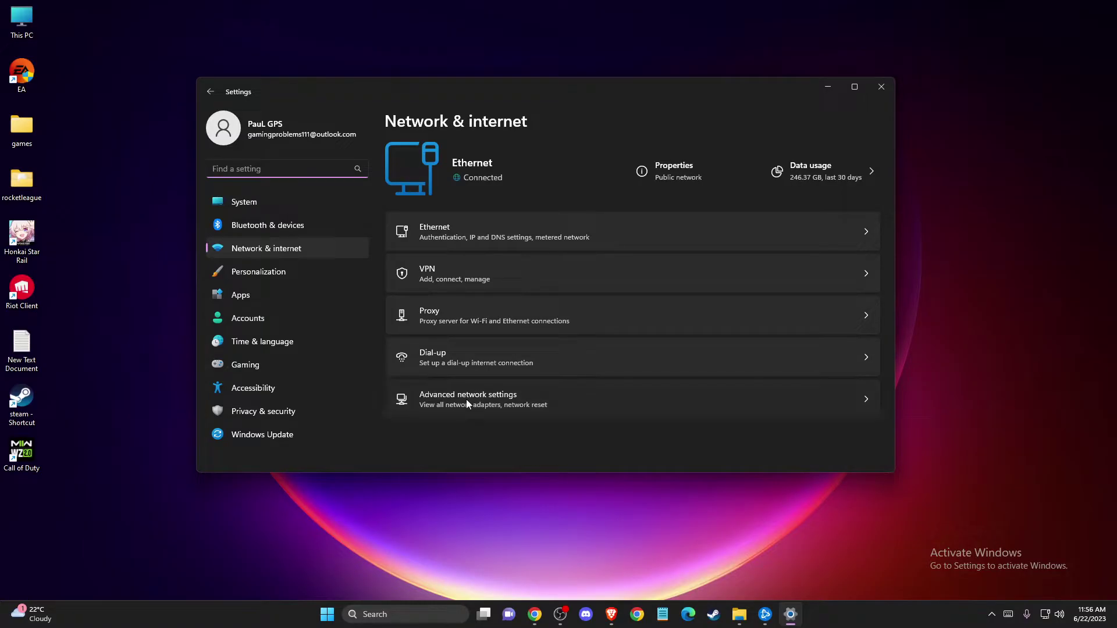
{"action": "scroll", "coordinate": [464, 375], "scroll_direction": "down", "scroll_amount": 3}
{"action": "left_click", "coordinate": [447, 357]}
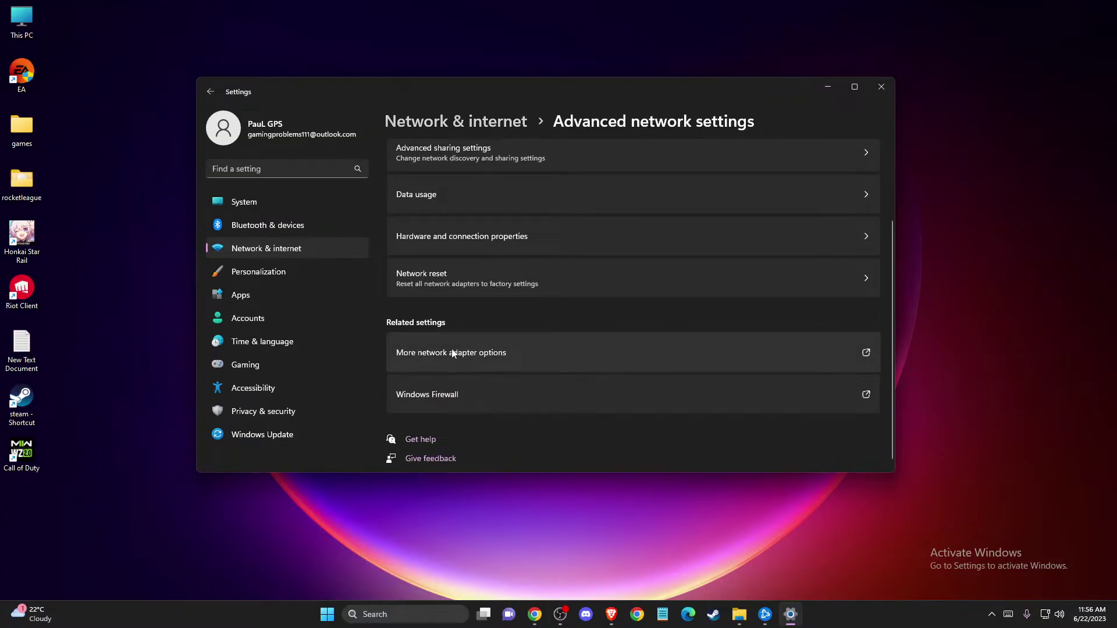
{"action": "right_click", "coordinate": [285, 204]}
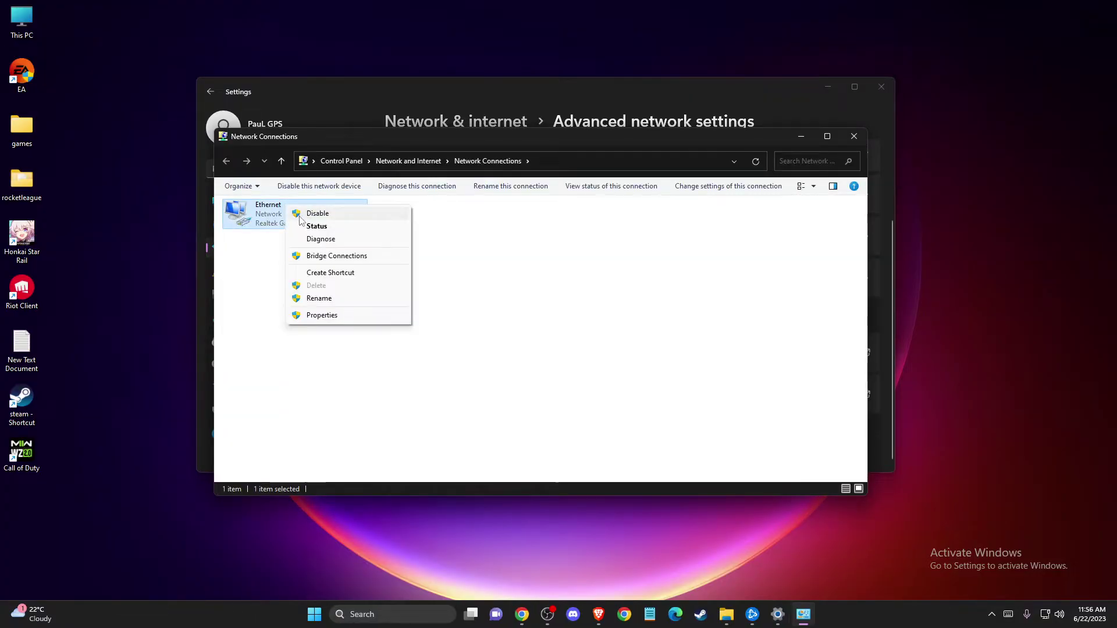
{"action": "left_click", "coordinate": [273, 259]}
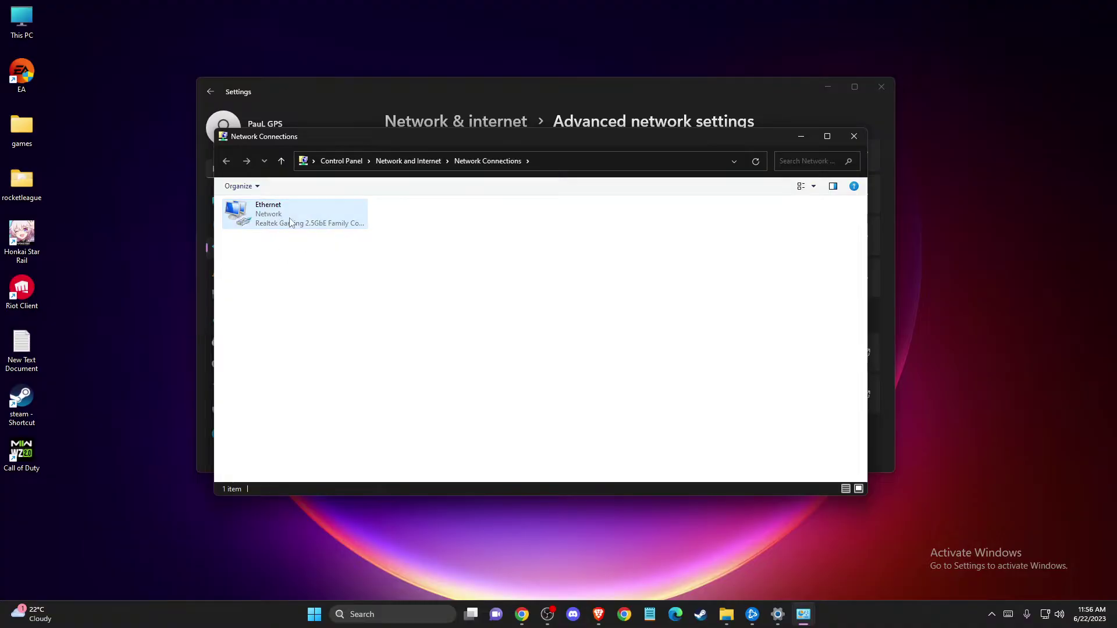
{"action": "left_click", "coordinate": [853, 136]}
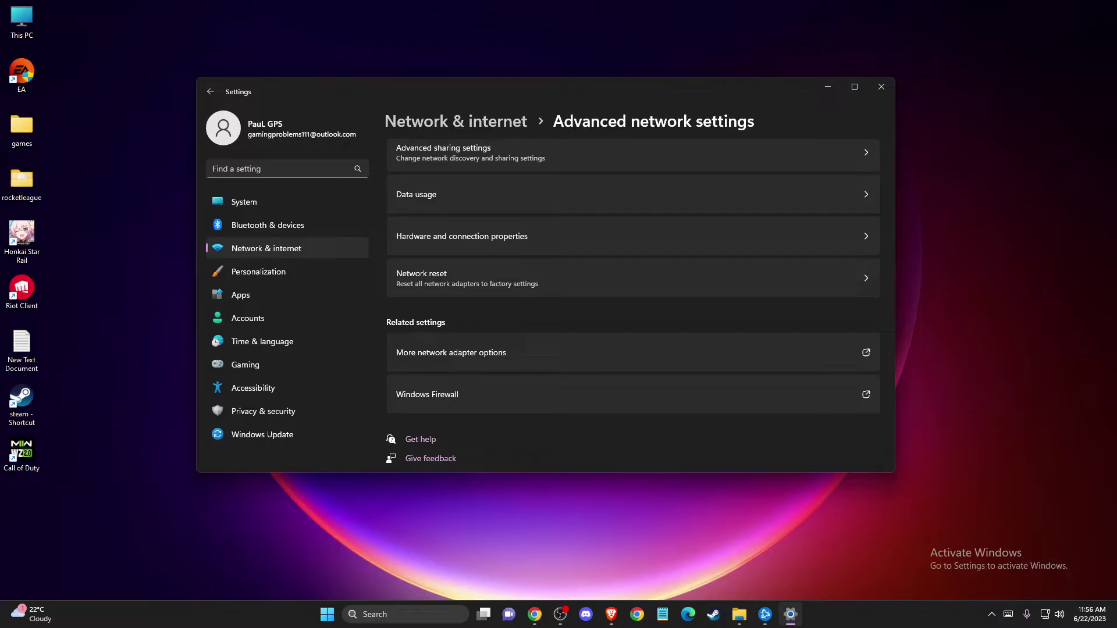
{"action": "left_click", "coordinate": [876, 89]}
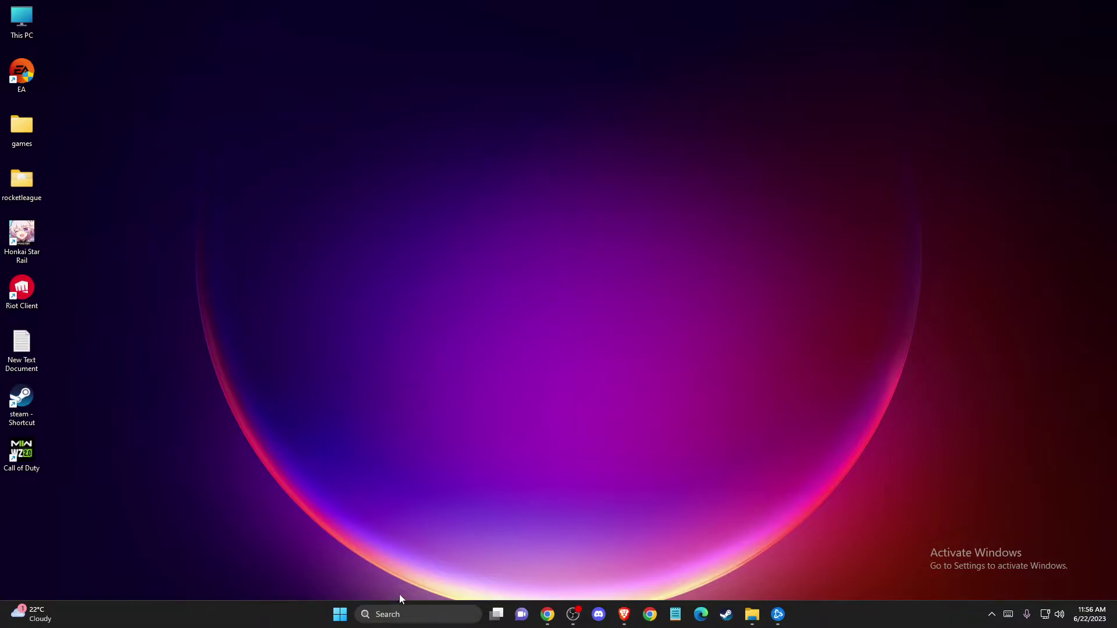
- Search 'WINDOW' and open Windows Defender Firewall's list of allowed apps
{"action": "left_click", "coordinate": [400, 614]}
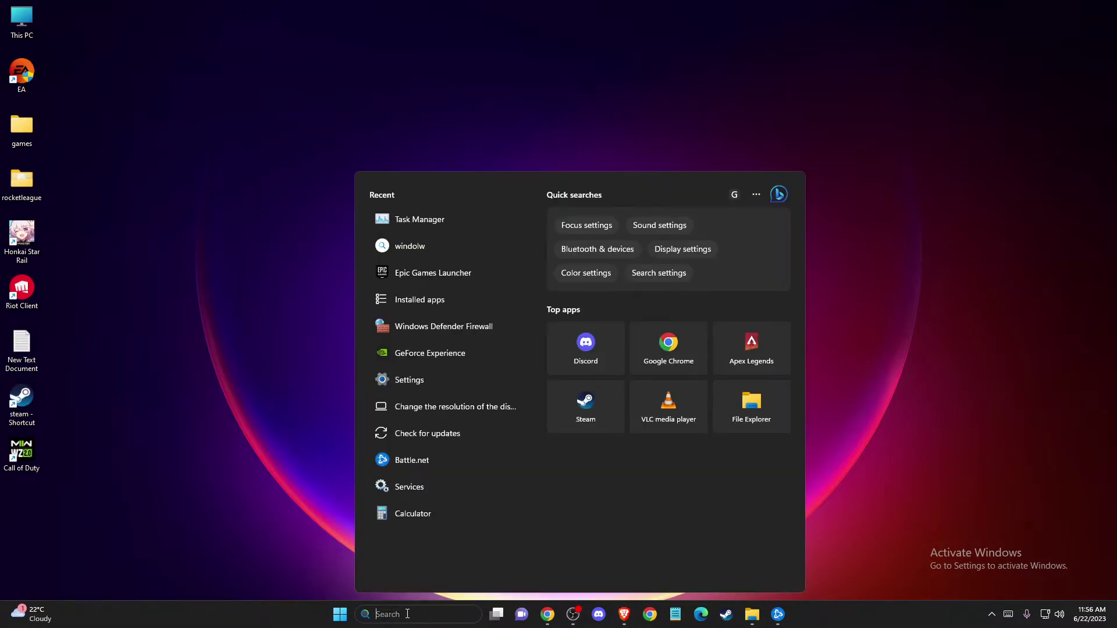
{"action": "type", "text": "WINDOW"}
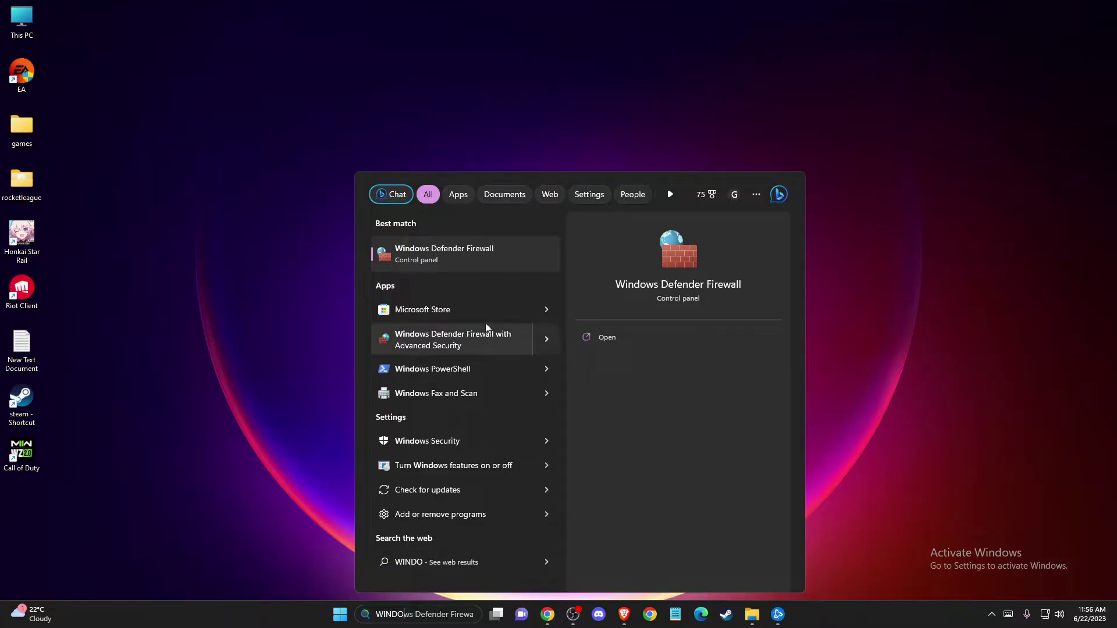
{"action": "left_click", "coordinate": [454, 257]}
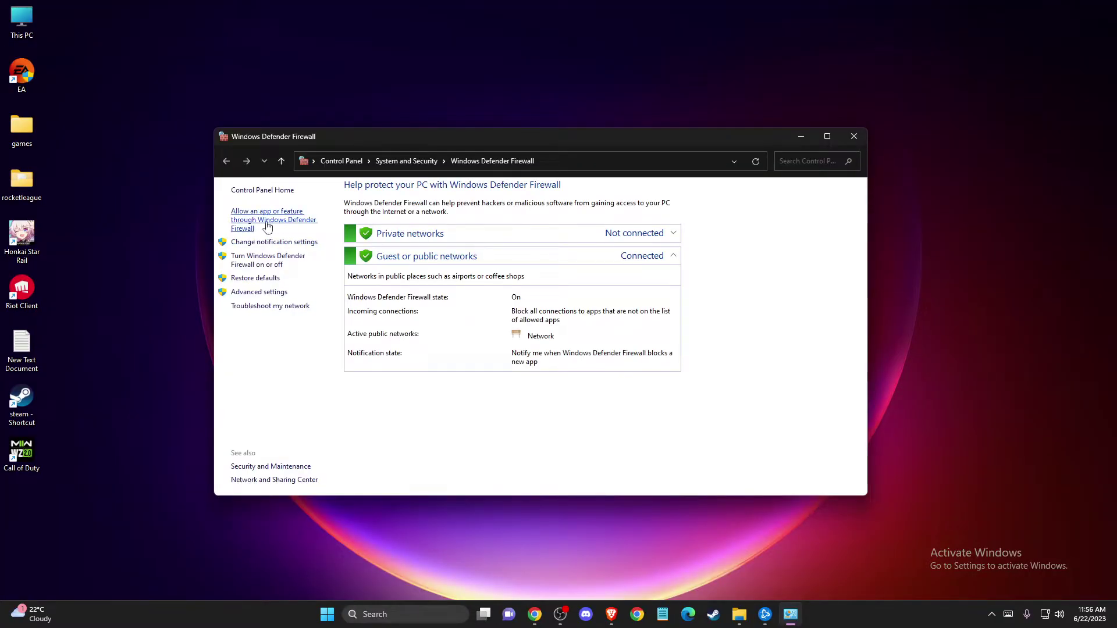
{"action": "left_click", "coordinate": [264, 223]}
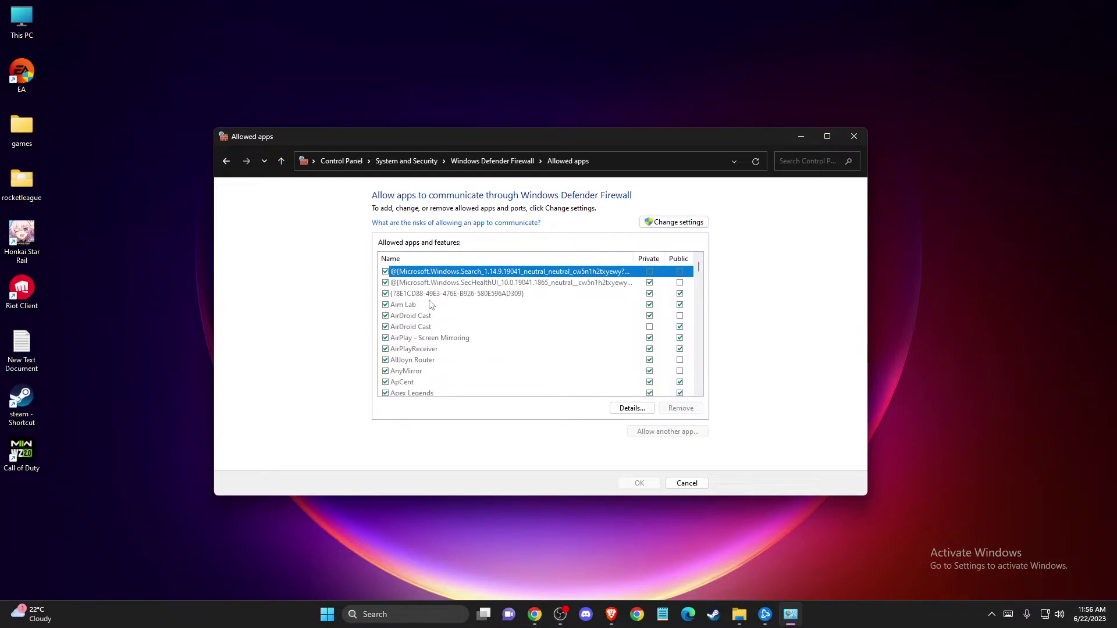
- Unlock the allowed apps list and select Steam, allowed on Private and Public networks
{"action": "left_click", "coordinate": [423, 309]}
{"action": "left_click", "coordinate": [670, 224]}
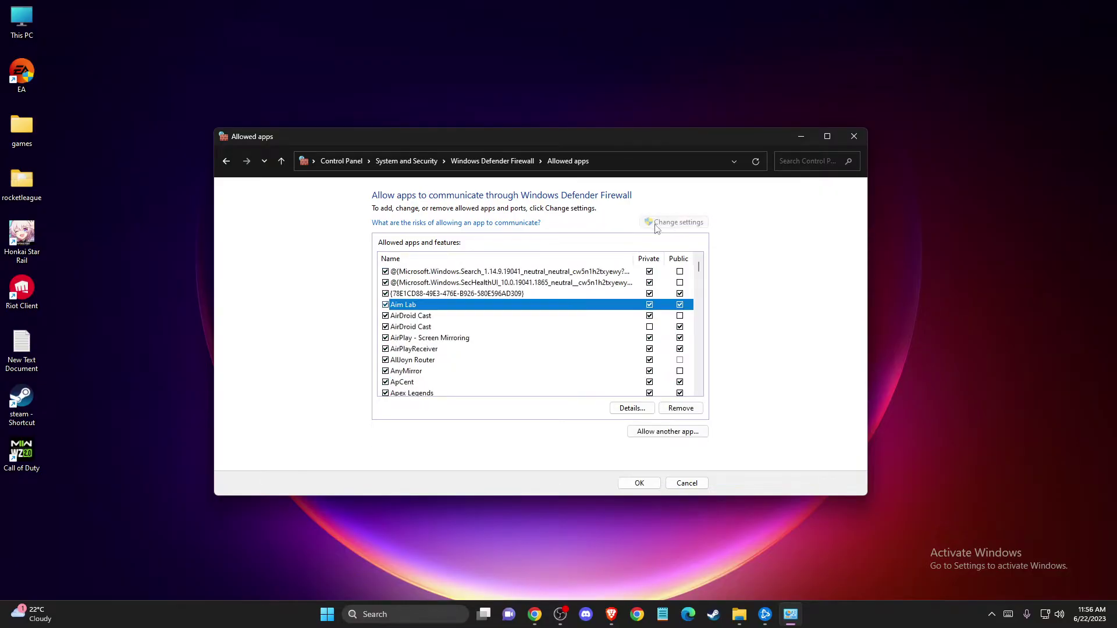
{"action": "key", "text": "s"}
{"action": "key", "text": "k"}
{"action": "left_click", "coordinate": [434, 312]}
{"action": "left_click", "coordinate": [403, 330]}
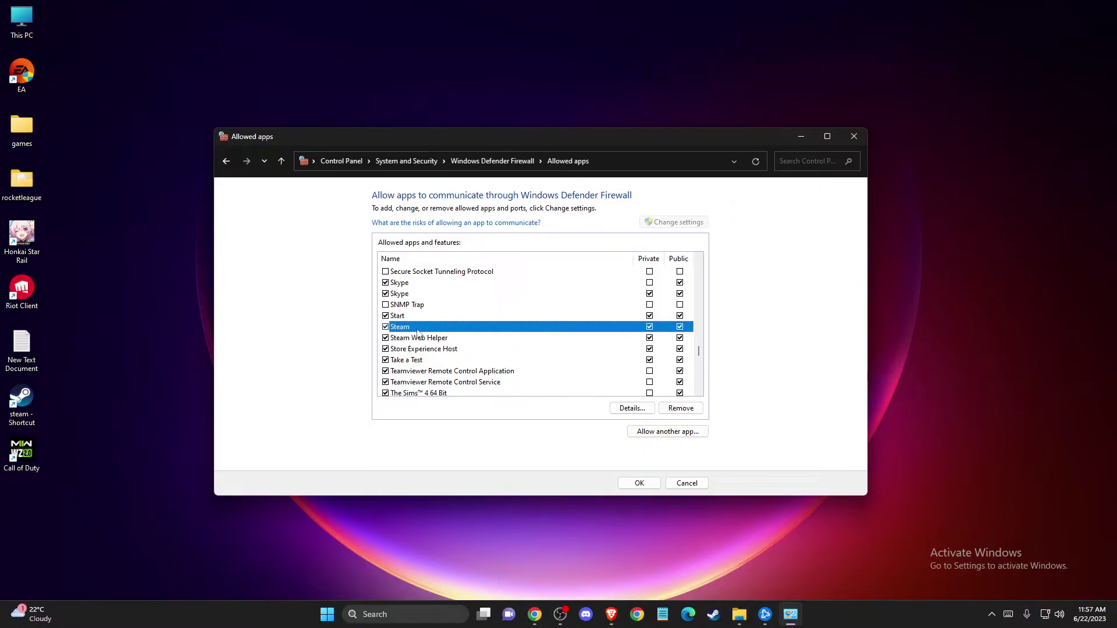
- Start adding an app and browse to C:\Program Files (x86)\Steam
{"action": "left_click", "coordinate": [648, 433]}
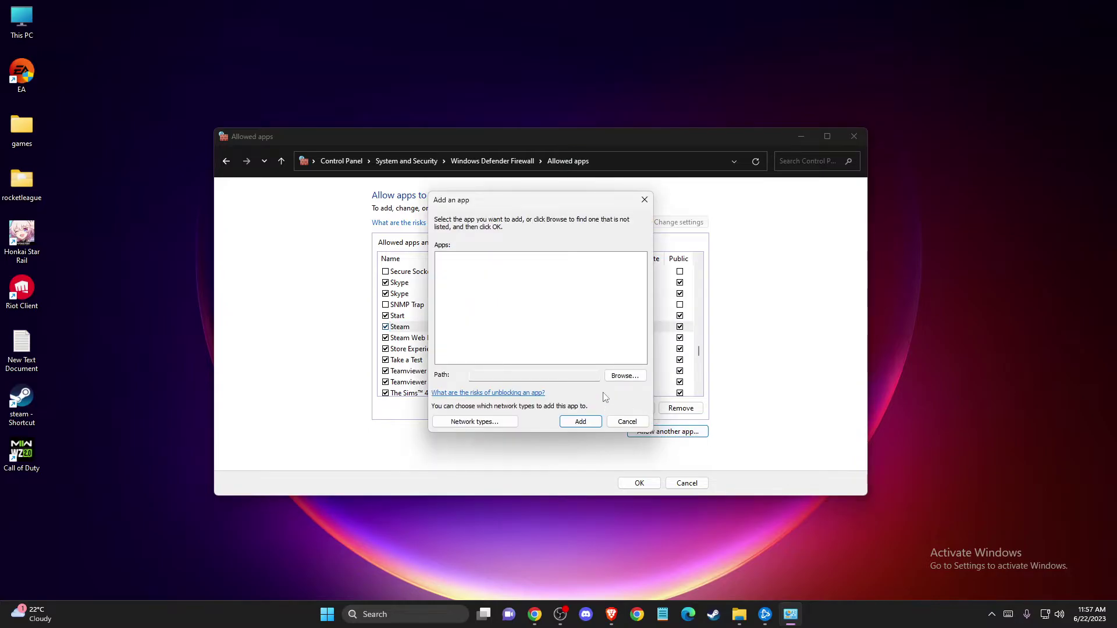
{"action": "left_click", "coordinate": [625, 375]}
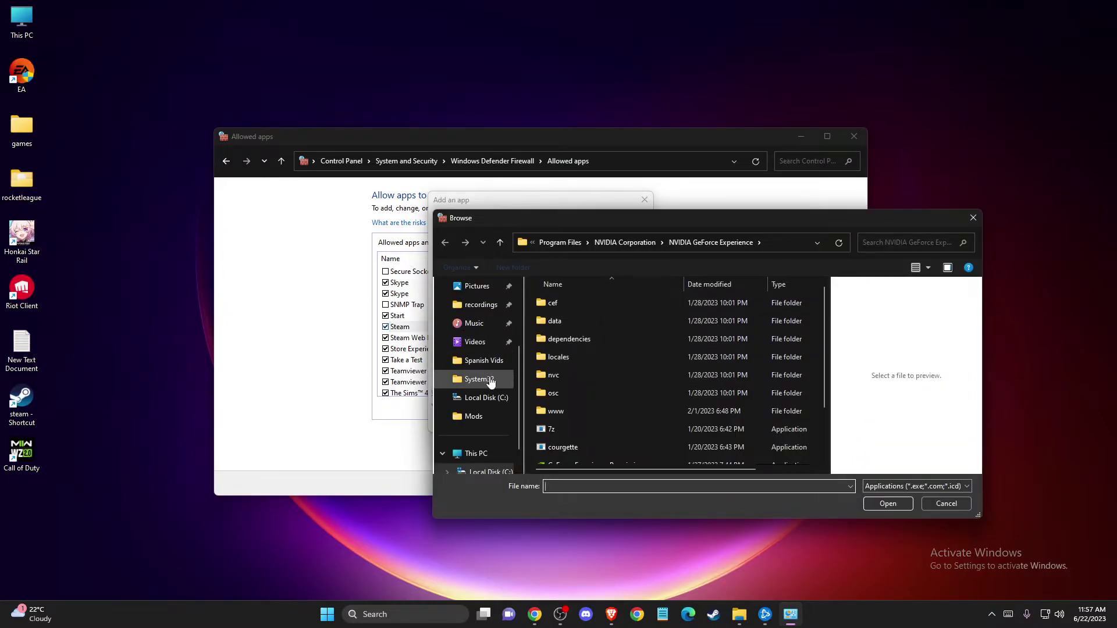
{"action": "scroll", "coordinate": [492, 384], "scroll_direction": "down", "scroll_amount": 1}
{"action": "left_click", "coordinate": [484, 436]}
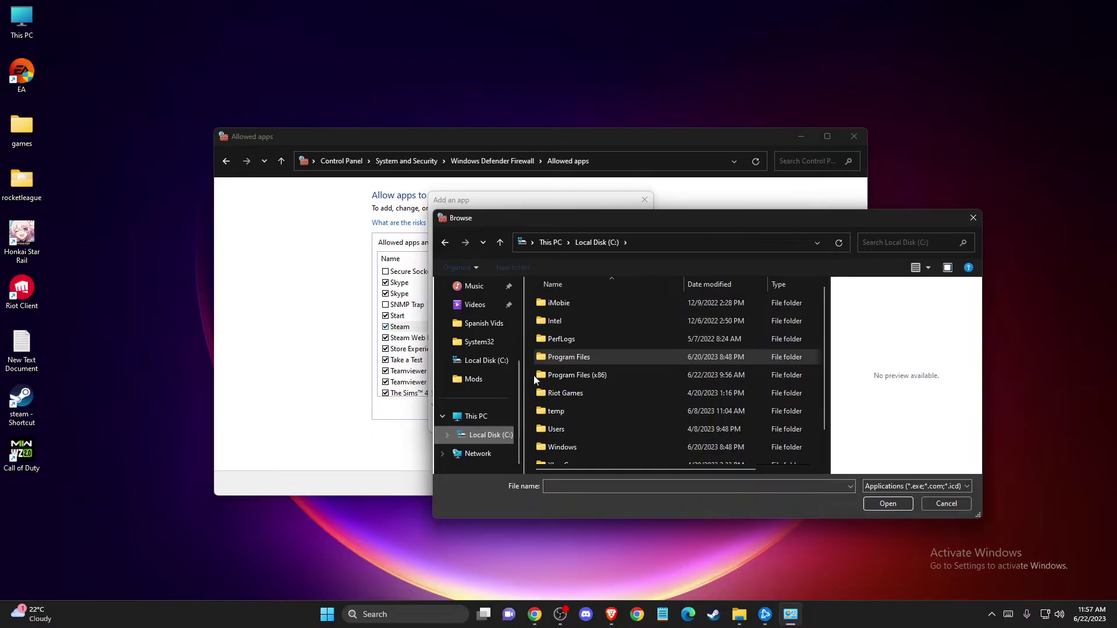
{"action": "double_click", "coordinate": [580, 372]}
{"action": "type", "text": "steam"}
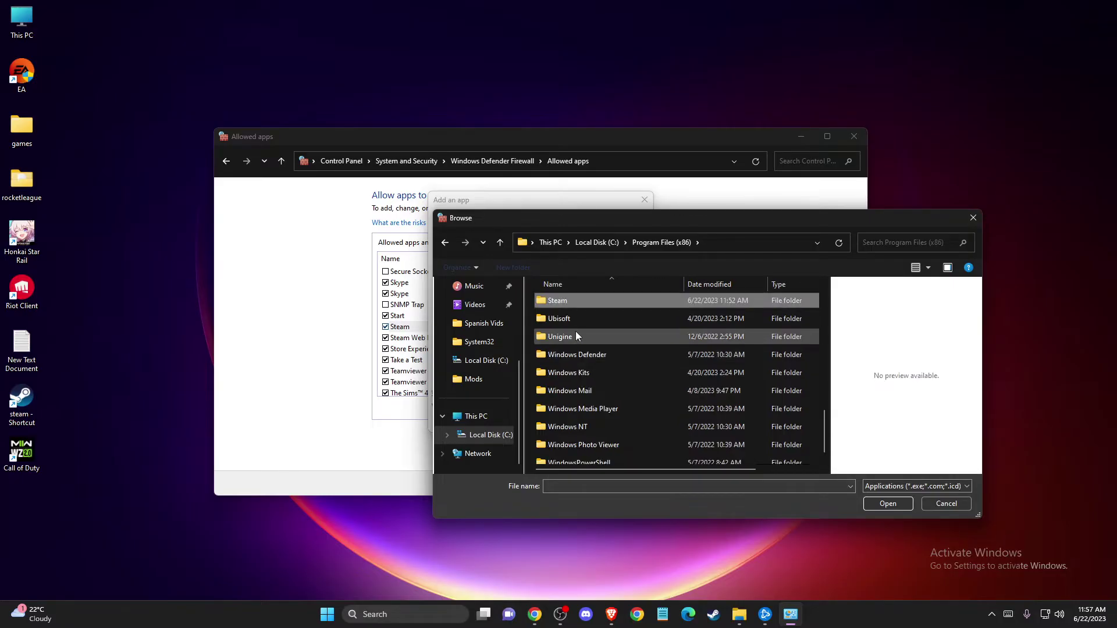
{"action": "double_click", "coordinate": [572, 300]}
- Pick steam and try to add it, dismiss the 'already in list' error, and cancel
{"action": "scroll", "coordinate": [577, 323], "scroll_direction": "down", "scroll_amount": 3}
{"action": "scroll", "coordinate": [578, 323], "scroll_direction": "down", "scroll_amount": 3}
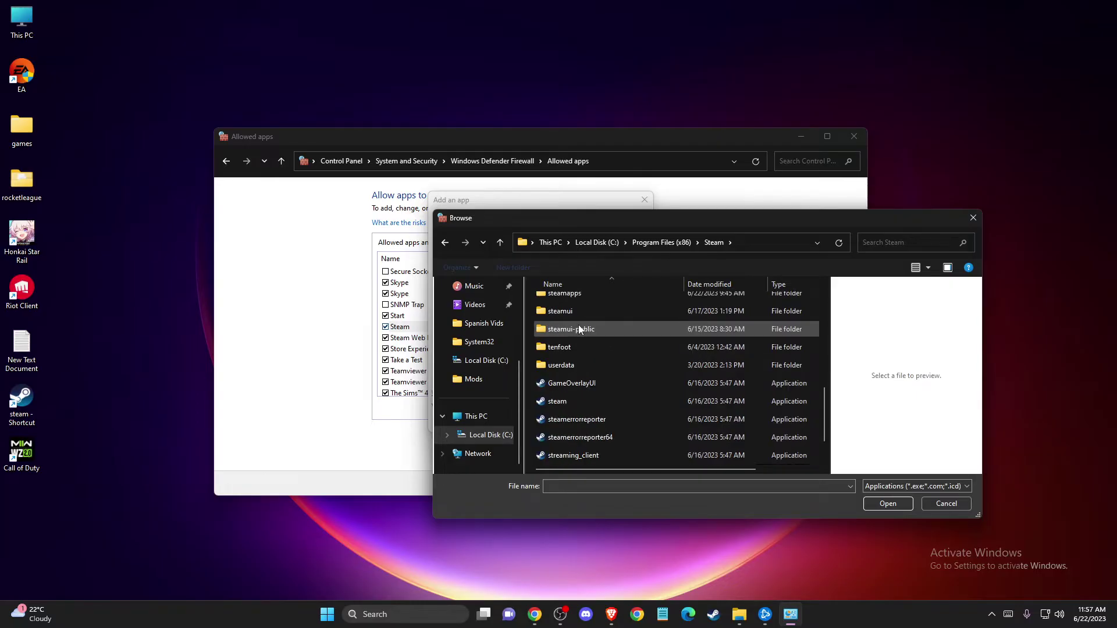
{"action": "left_click", "coordinate": [562, 406]}
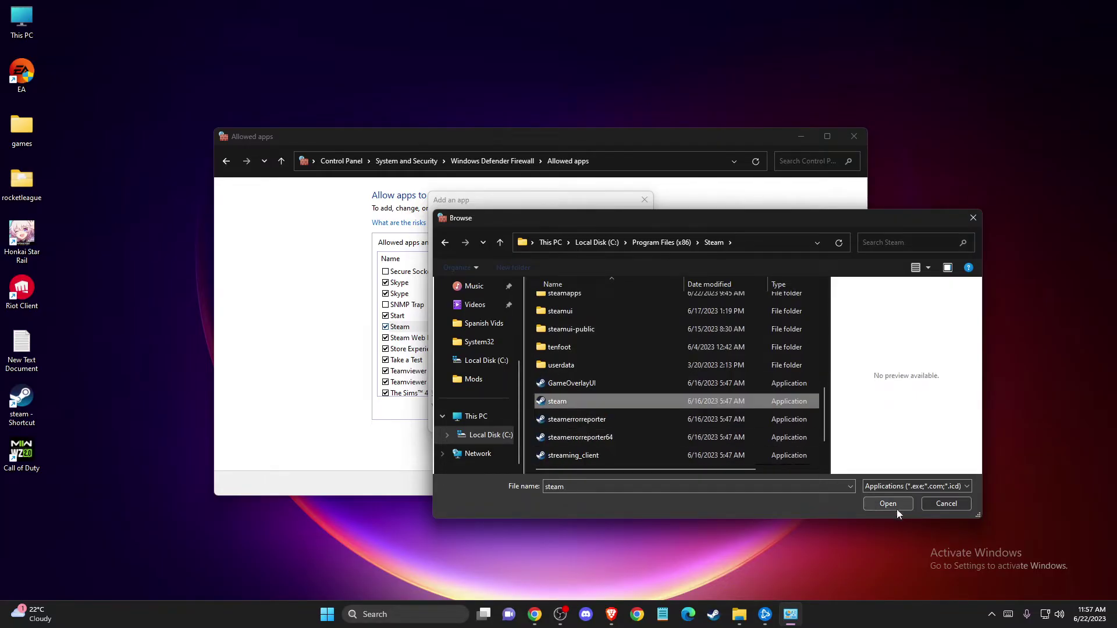
{"action": "left_click", "coordinate": [888, 503]}
{"action": "left_click", "coordinate": [580, 422]}
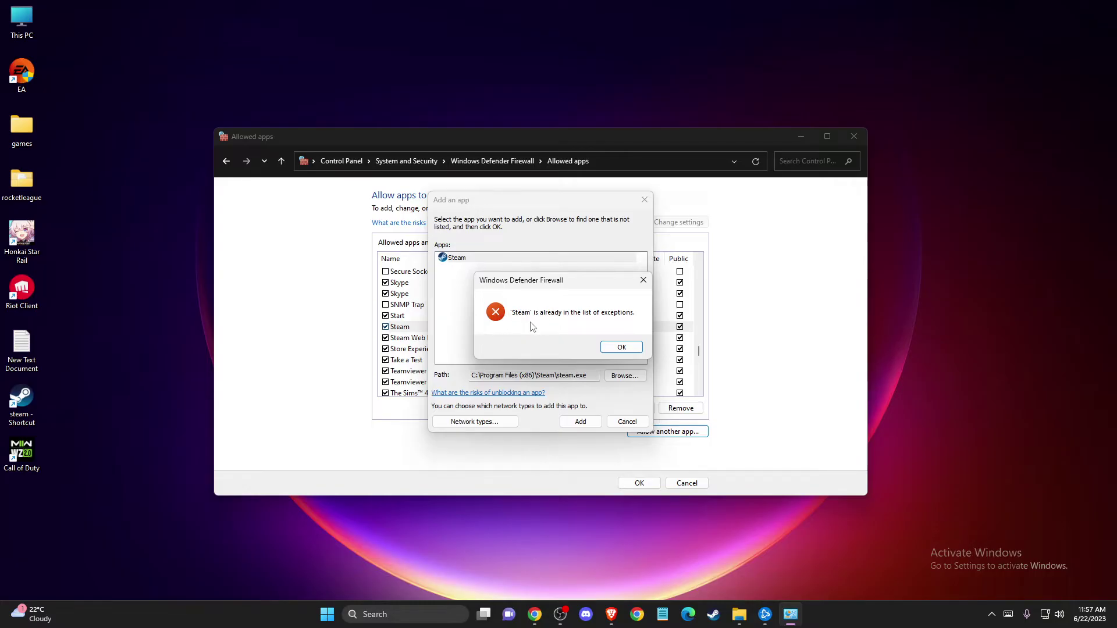
{"action": "left_click", "coordinate": [616, 348]}
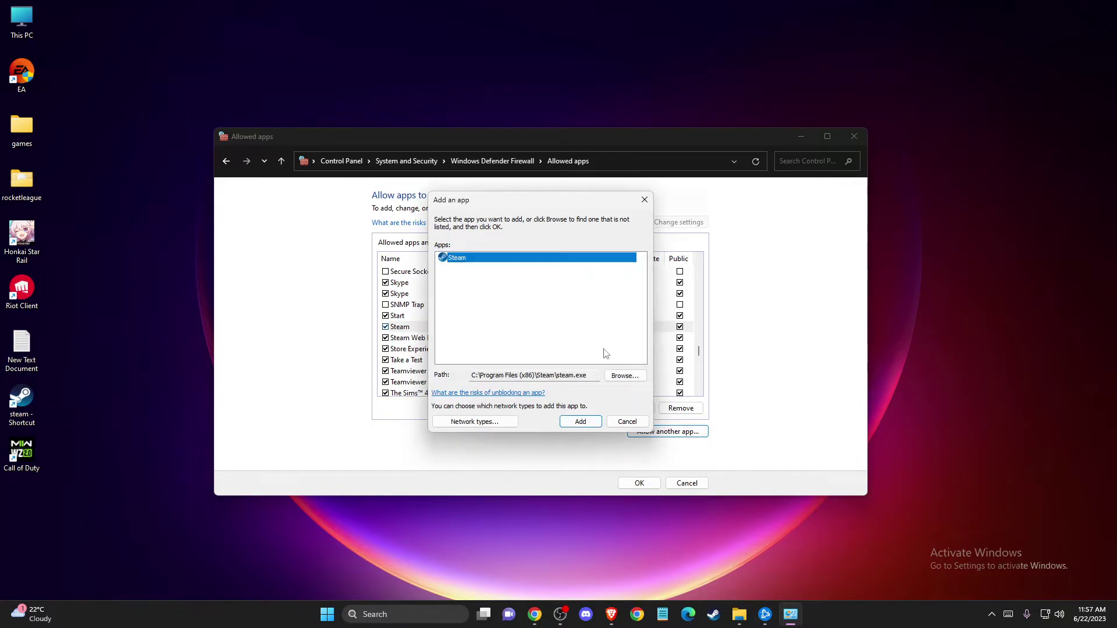
{"action": "left_click", "coordinate": [622, 423]}
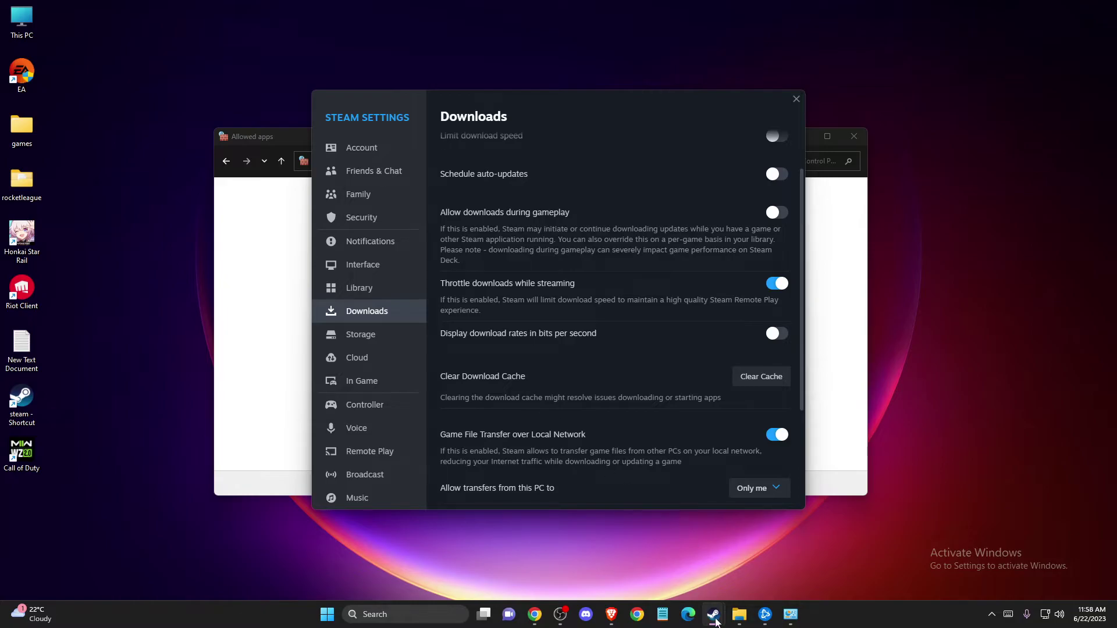
- Bring up the Steam library, open the Steam menu, and minimize the library window
{"action": "mouse_move", "coordinate": [713, 616]}
{"action": "left_click", "coordinate": [665, 570]}
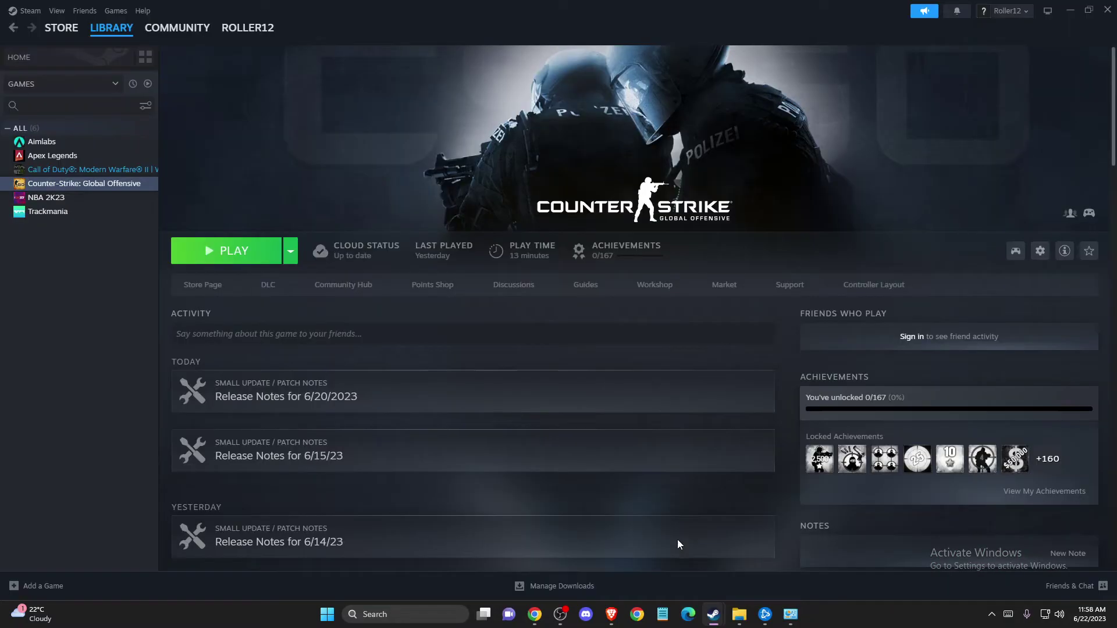
{"action": "left_click", "coordinate": [27, 13]}
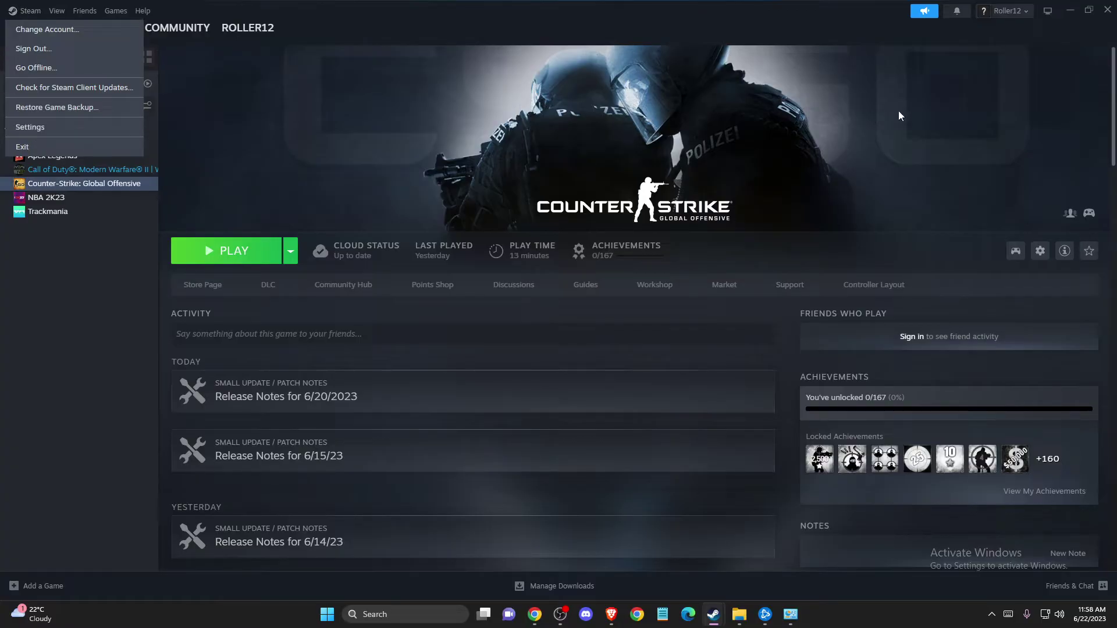
{"action": "left_click", "coordinate": [1070, 10]}
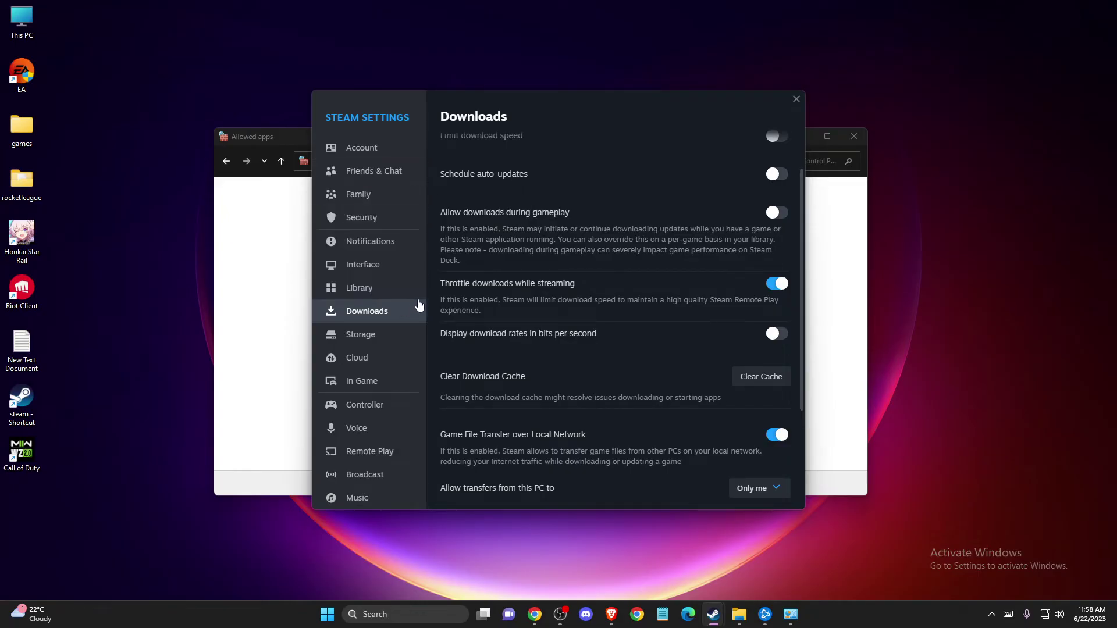
- Close the firewall window, review Downloads settings down to Clear Download Cache, and close Settings
{"action": "left_click", "coordinate": [853, 135]}
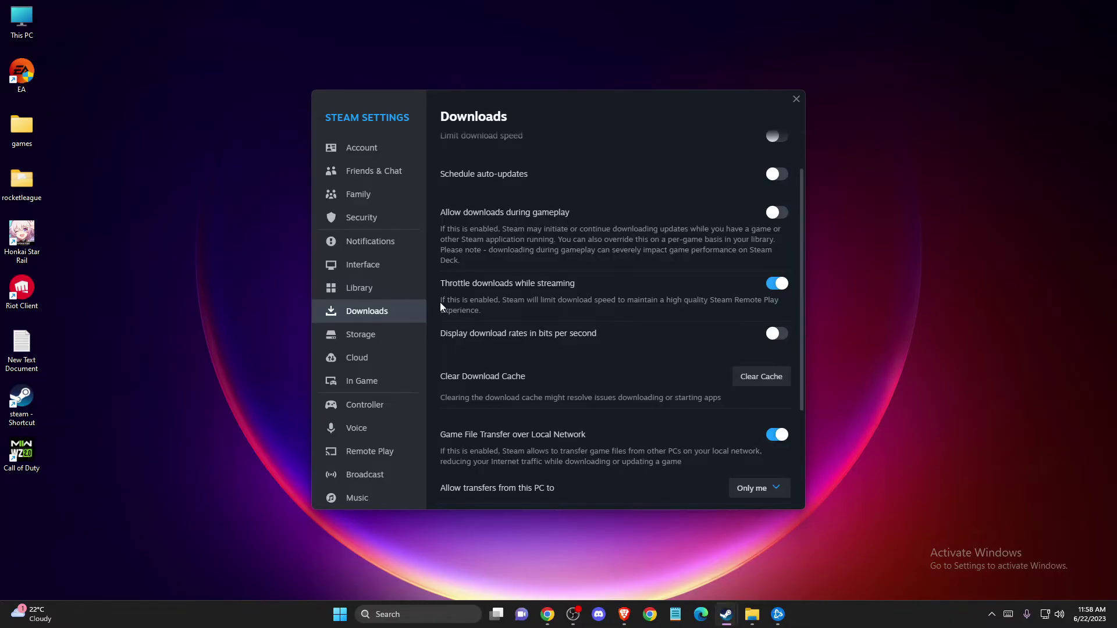
{"action": "scroll", "coordinate": [527, 330], "scroll_direction": "down", "scroll_amount": 2}
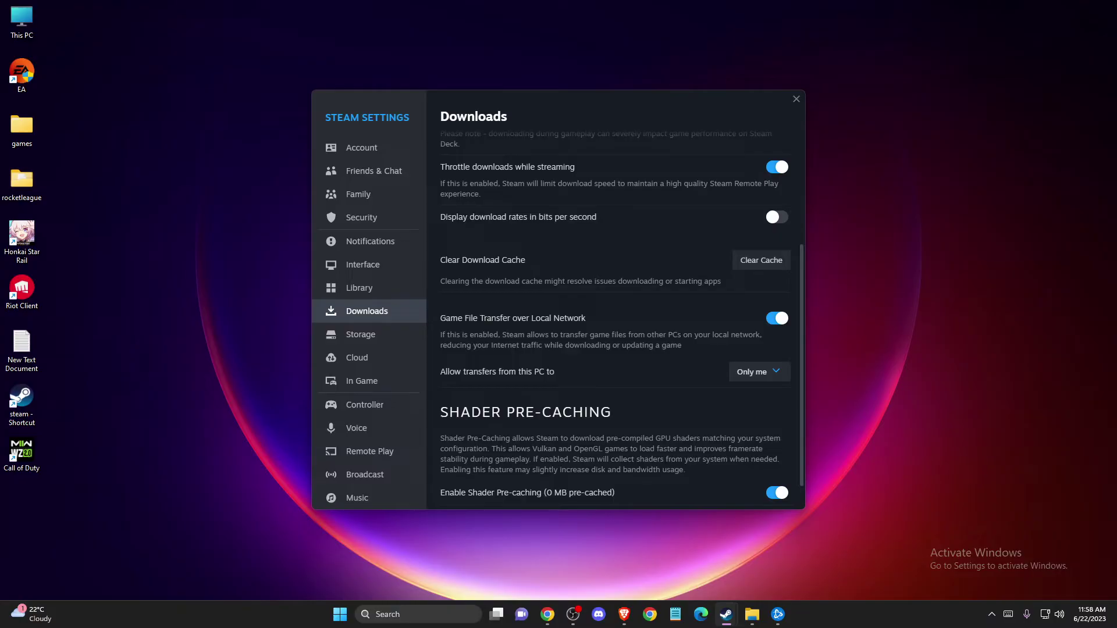
{"action": "left_click", "coordinate": [797, 99]}
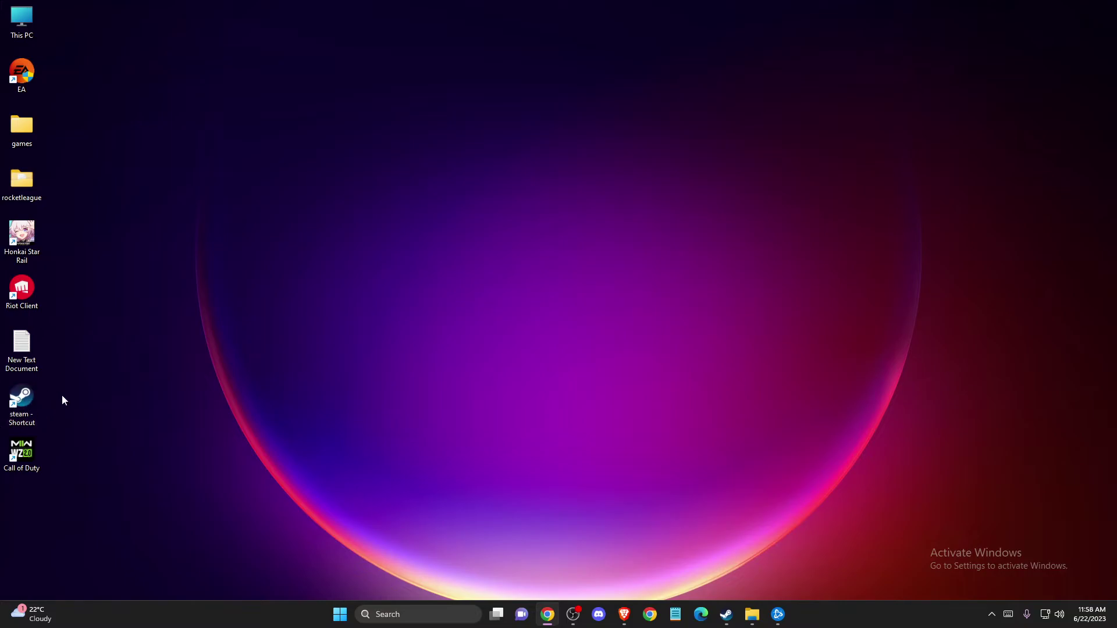
- Append -tcp to the copied steam shortcut's Target and apply the change
{"action": "right_click", "coordinate": [24, 404]}
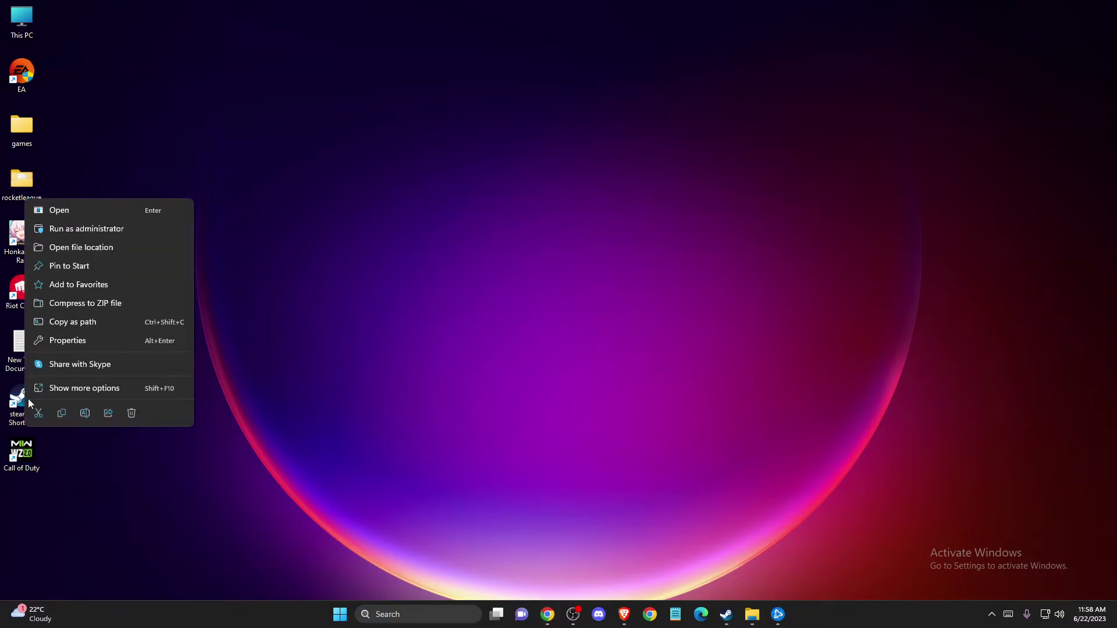
{"action": "key", "text": "Escape"}
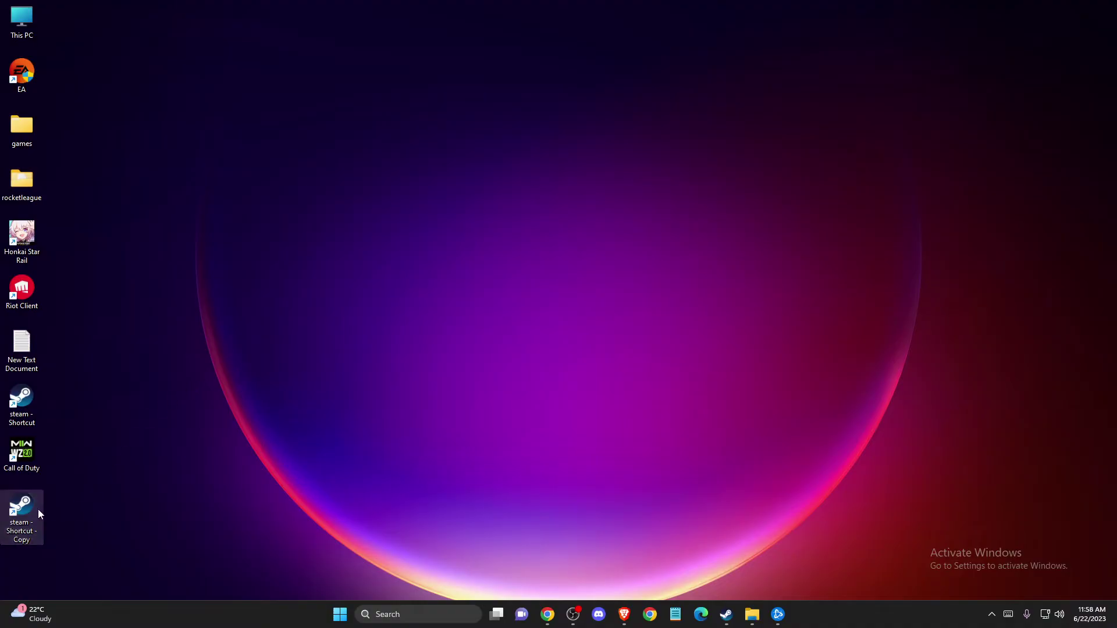
{"action": "right_click", "coordinate": [31, 510]}
{"action": "left_click", "coordinate": [92, 451]}
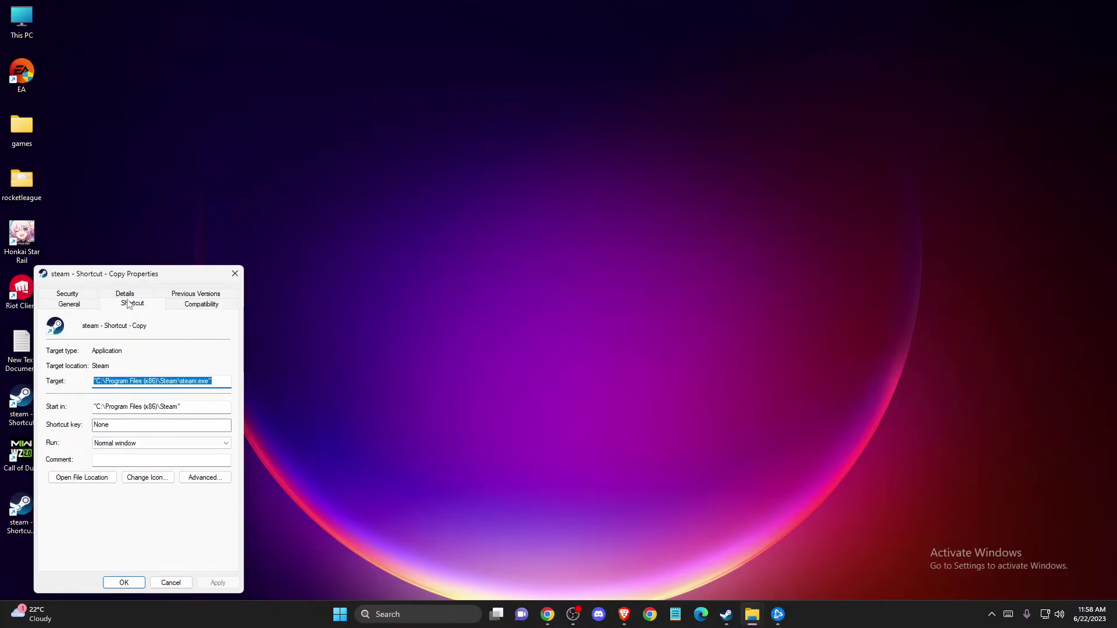
{"action": "left_click", "coordinate": [216, 382]}
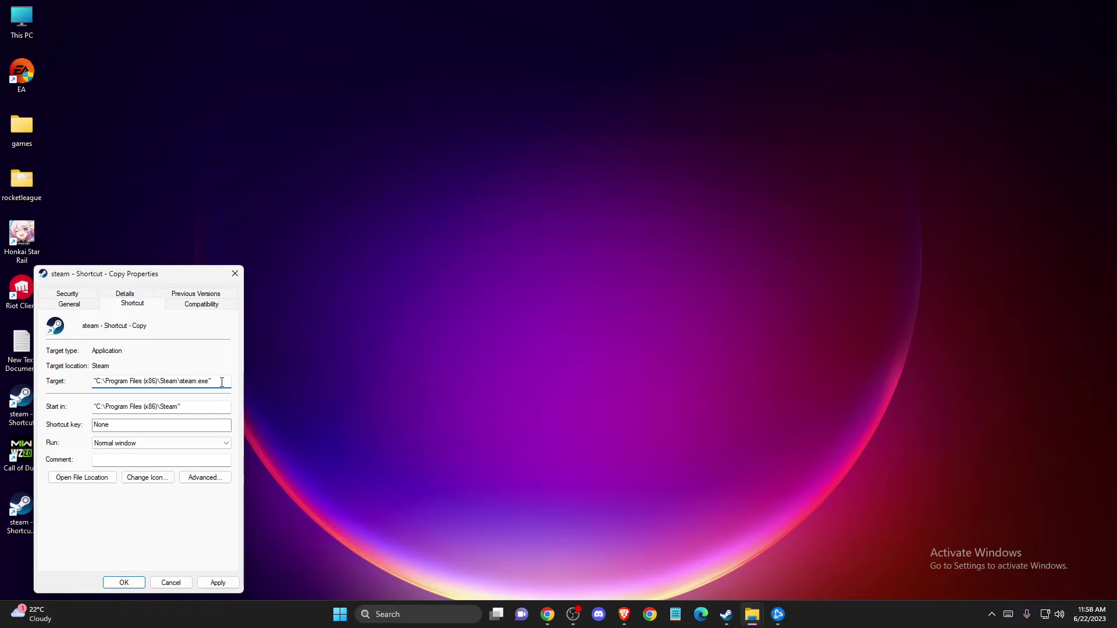
{"action": "type", "text": "-T"}
{"action": "left_click", "coordinate": [217, 583]}
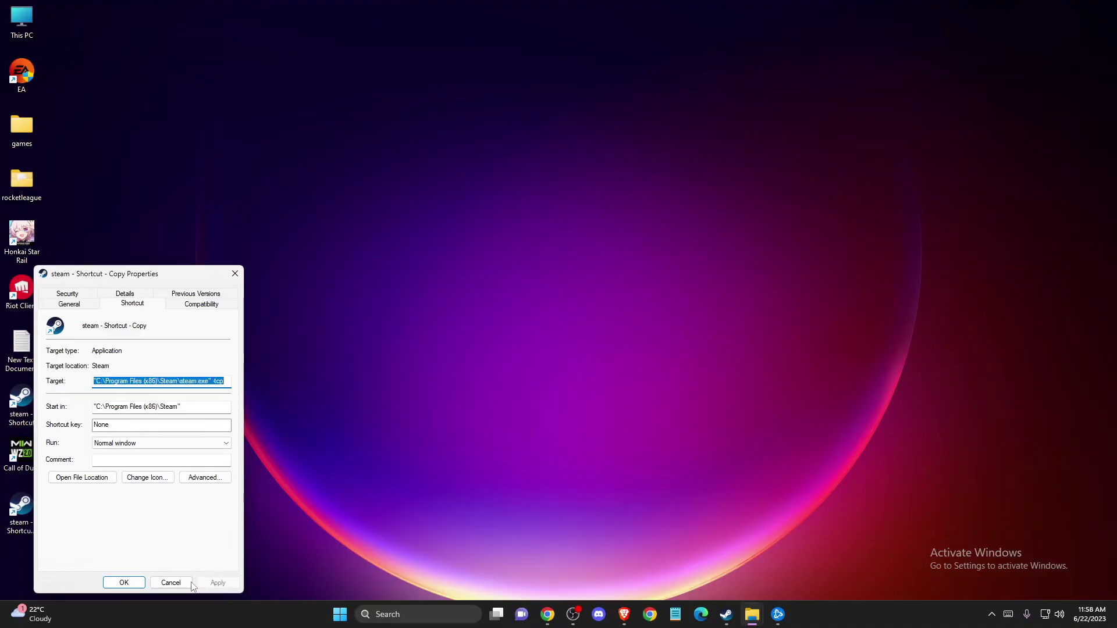
{"action": "left_click", "coordinate": [138, 582]}
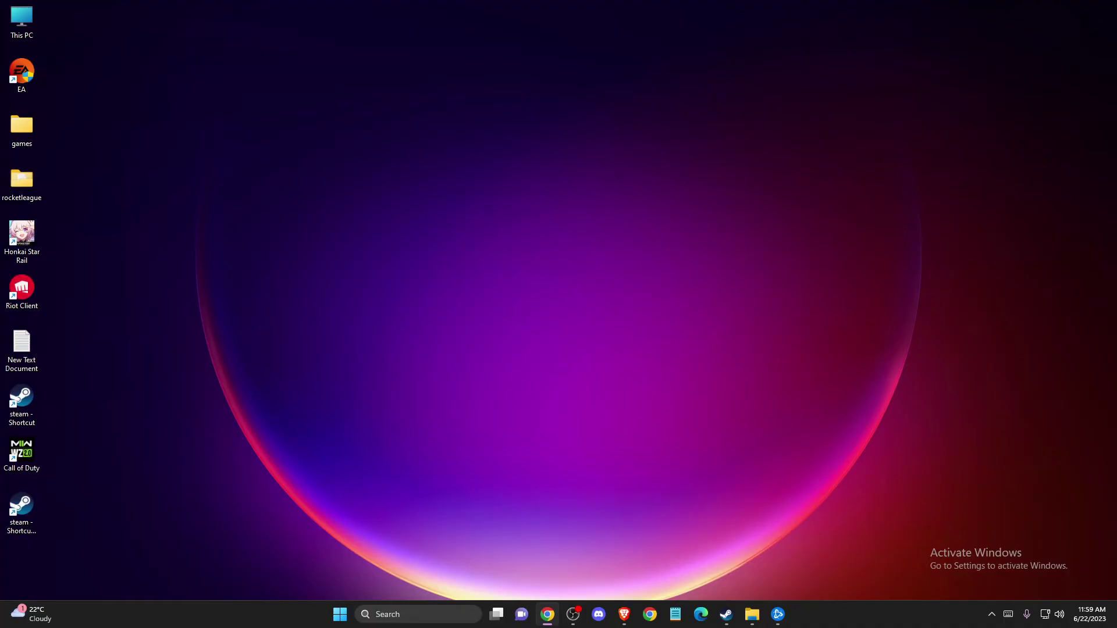
{"action": "left_click", "coordinate": [522, 467]}
{"action": "left_click", "coordinate": [425, 614]}
{"action": "type", "text": "install"}
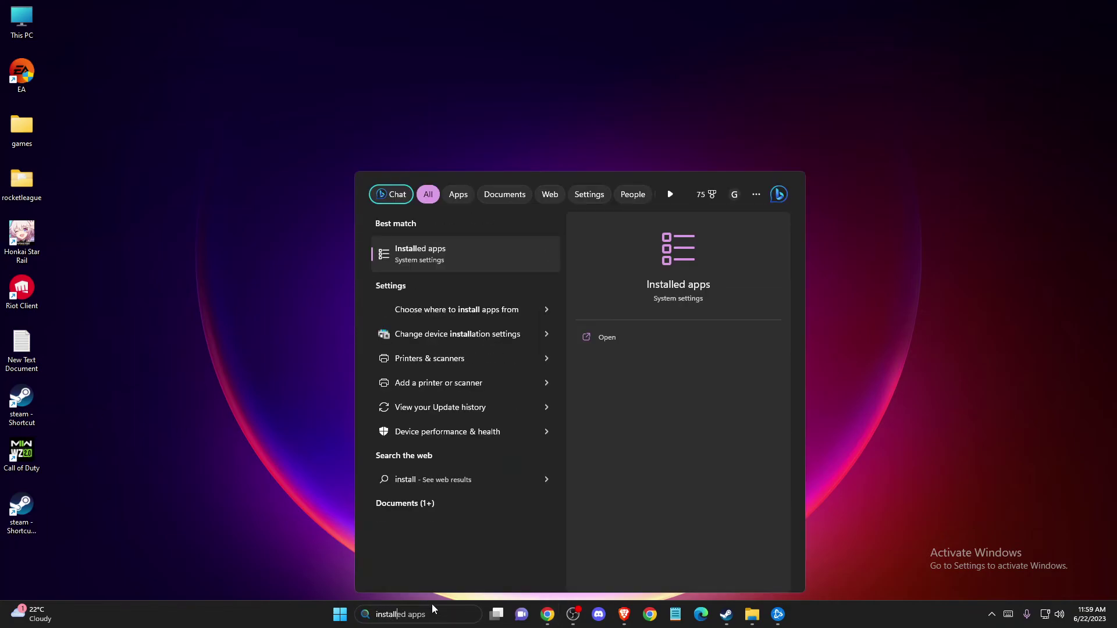
{"action": "key", "text": "Return"}
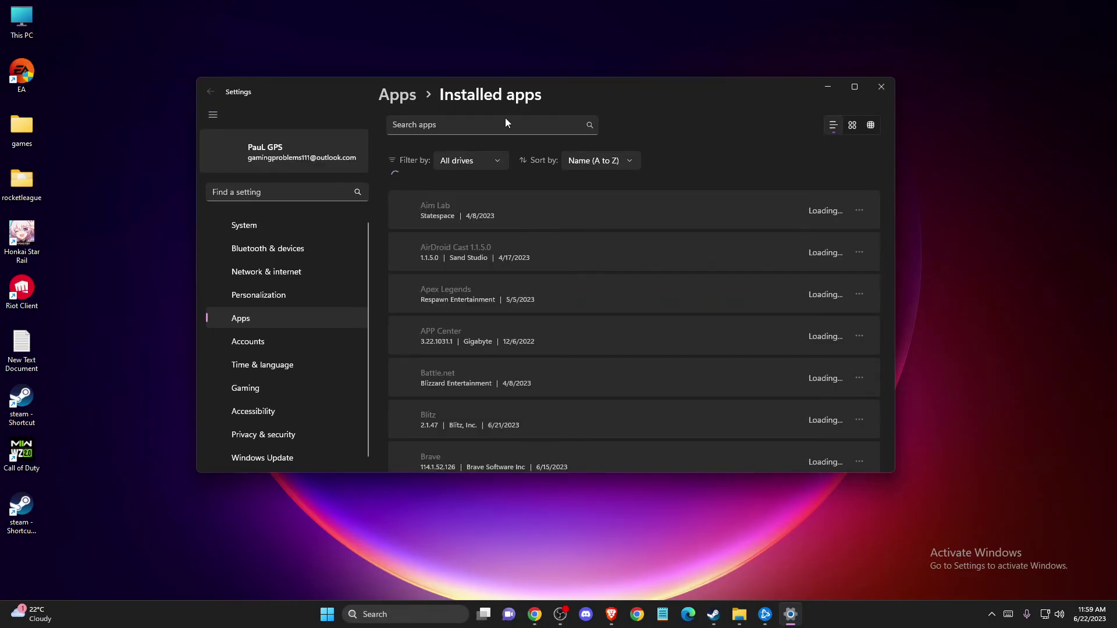
{"action": "left_click", "coordinate": [407, 120]}
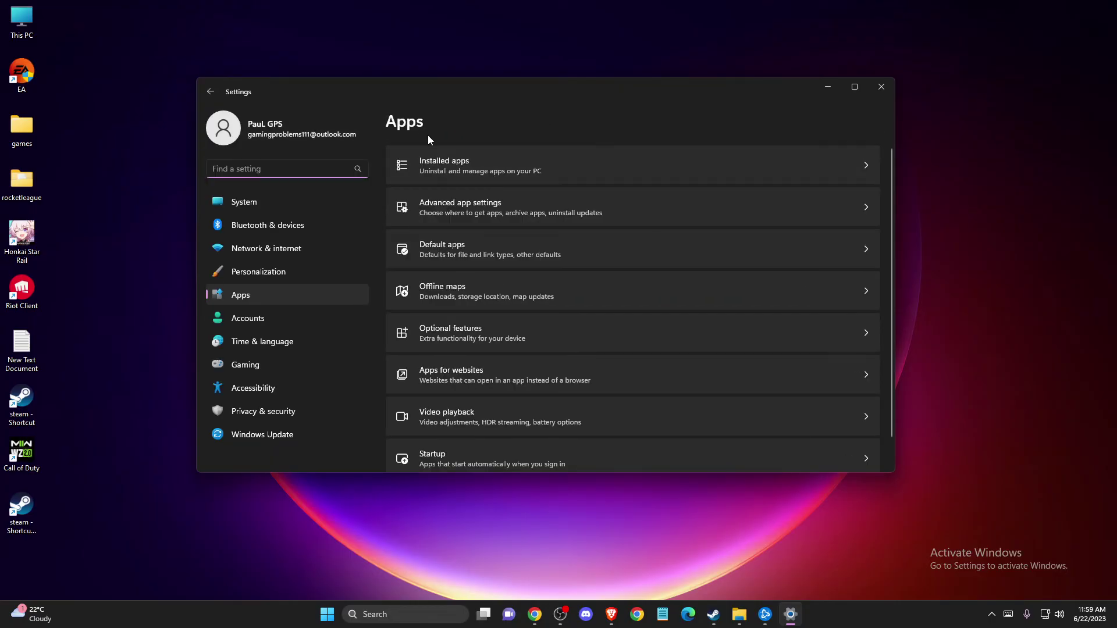
{"action": "left_click", "coordinate": [423, 167]}
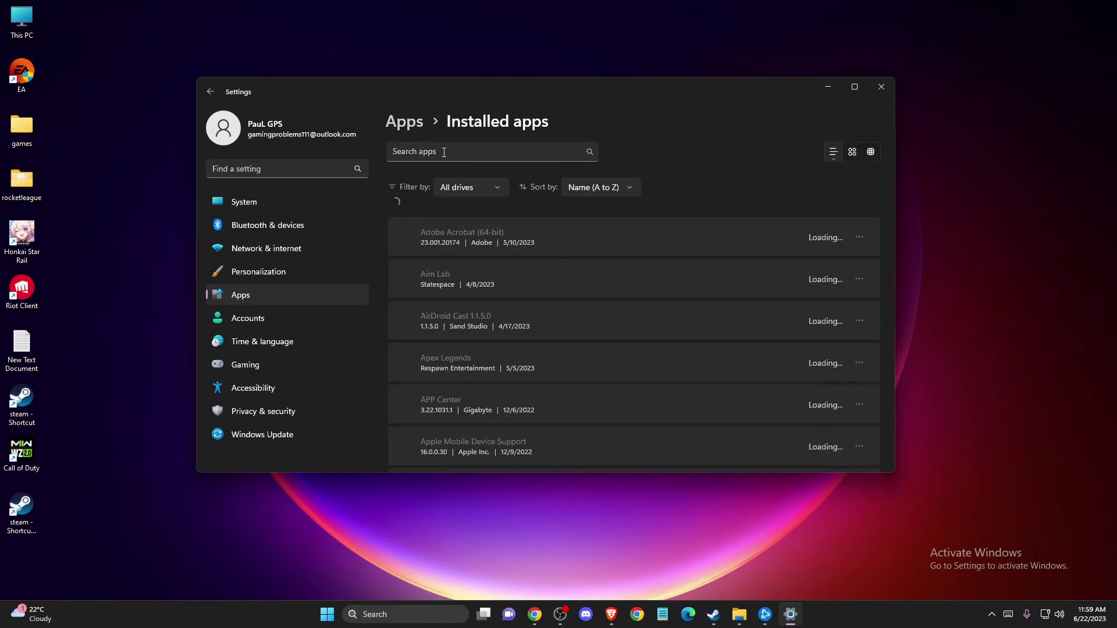
{"action": "left_click", "coordinate": [445, 152]}
{"action": "type", "text": "ster"}
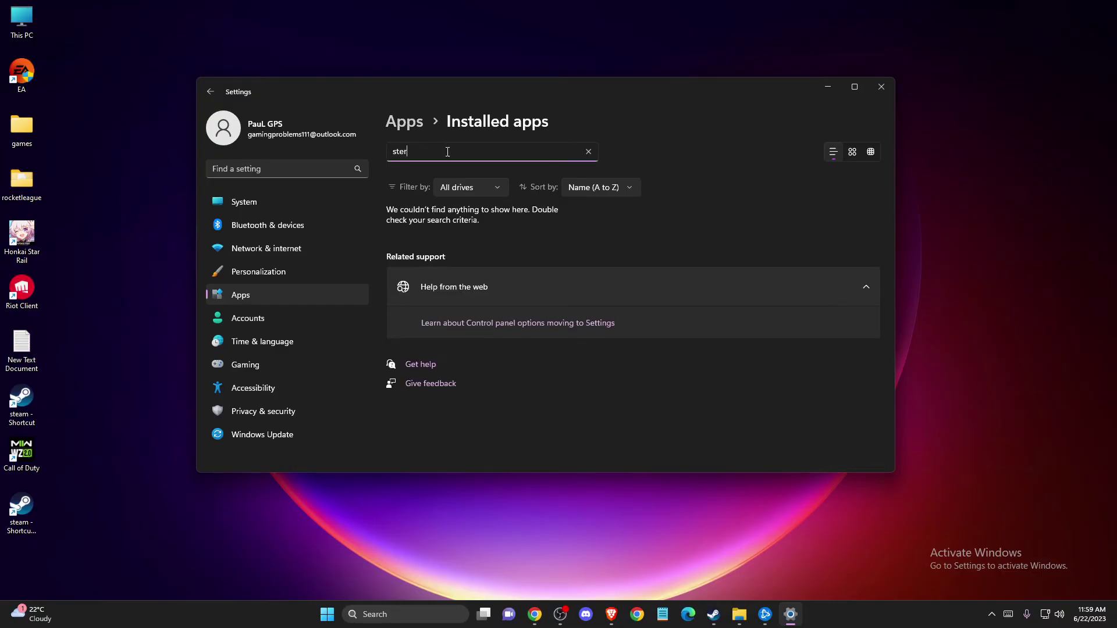
{"action": "key", "text": "BackSpace"}
{"action": "left_click", "coordinate": [857, 285]}
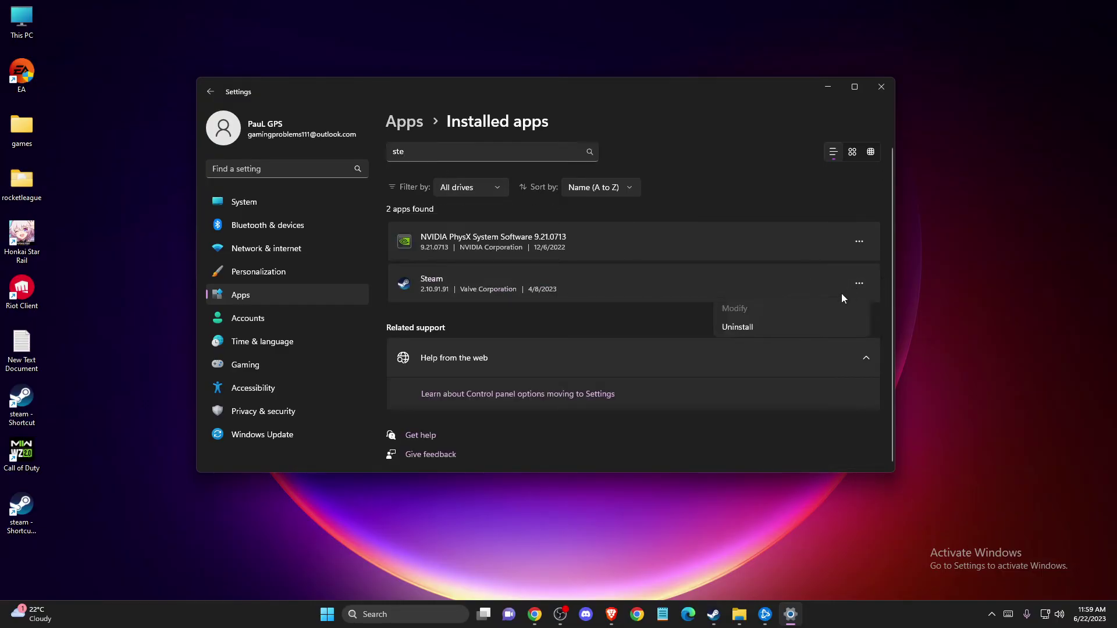
{"action": "left_click", "coordinate": [881, 87]}
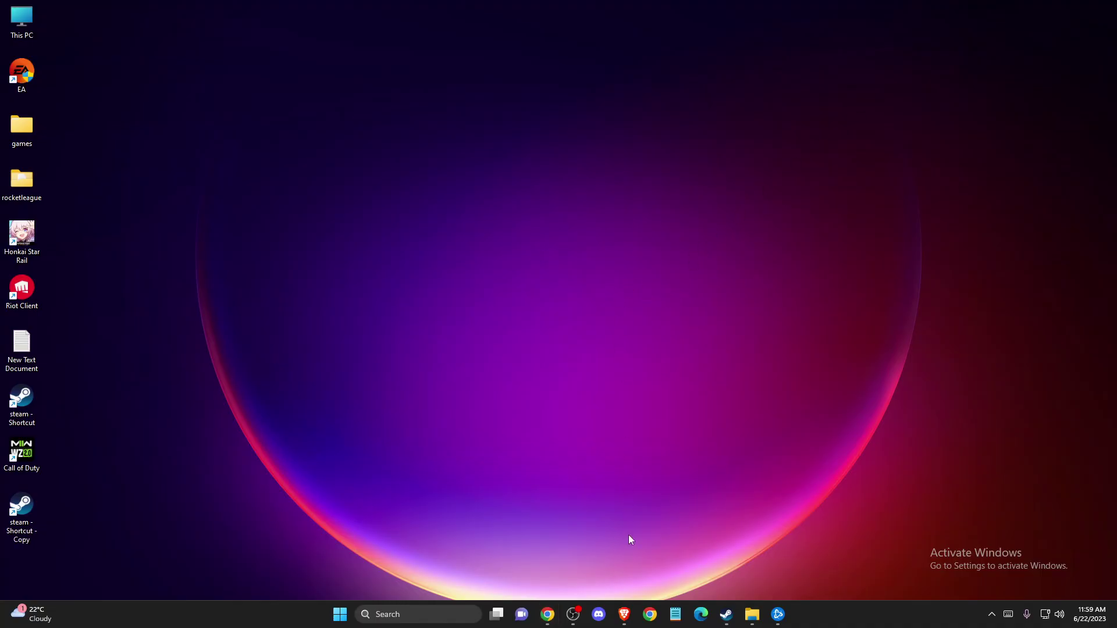
- Bring up Brave on steamstat.us, switch to the Steam Support tab, and load the store page
{"action": "left_click", "coordinate": [624, 615]}
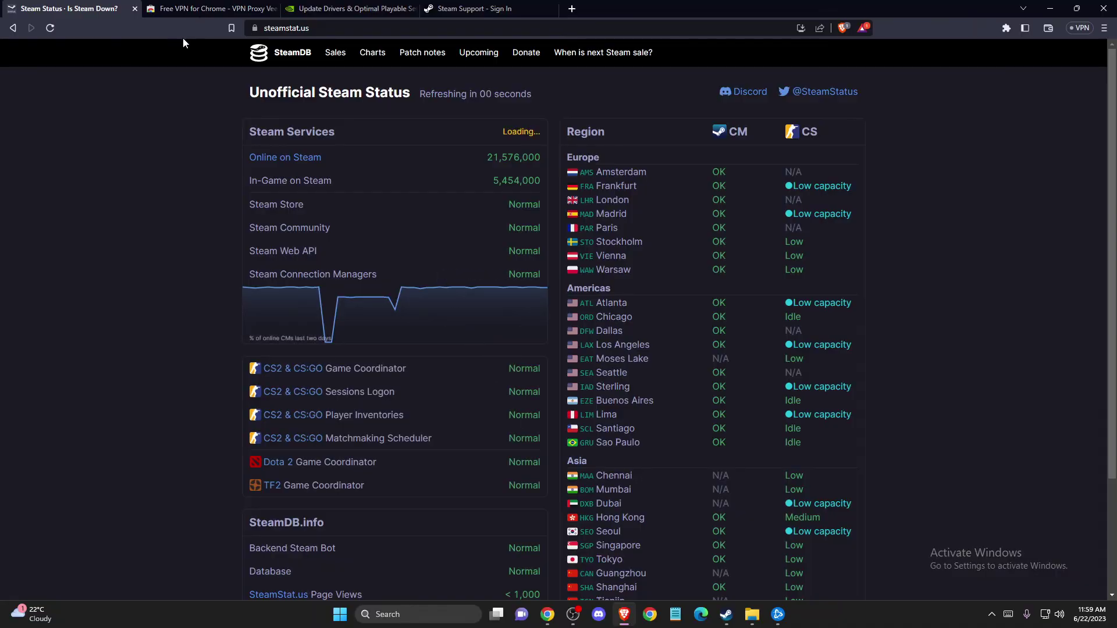
{"action": "left_click", "coordinate": [445, 8]}
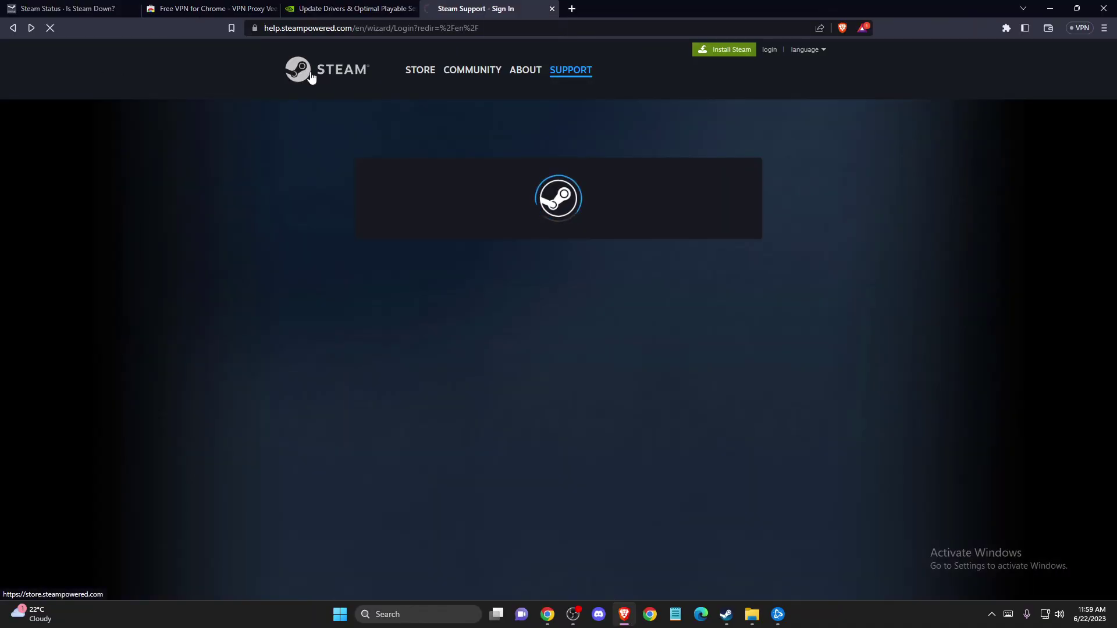
{"action": "left_click", "coordinate": [311, 78]}
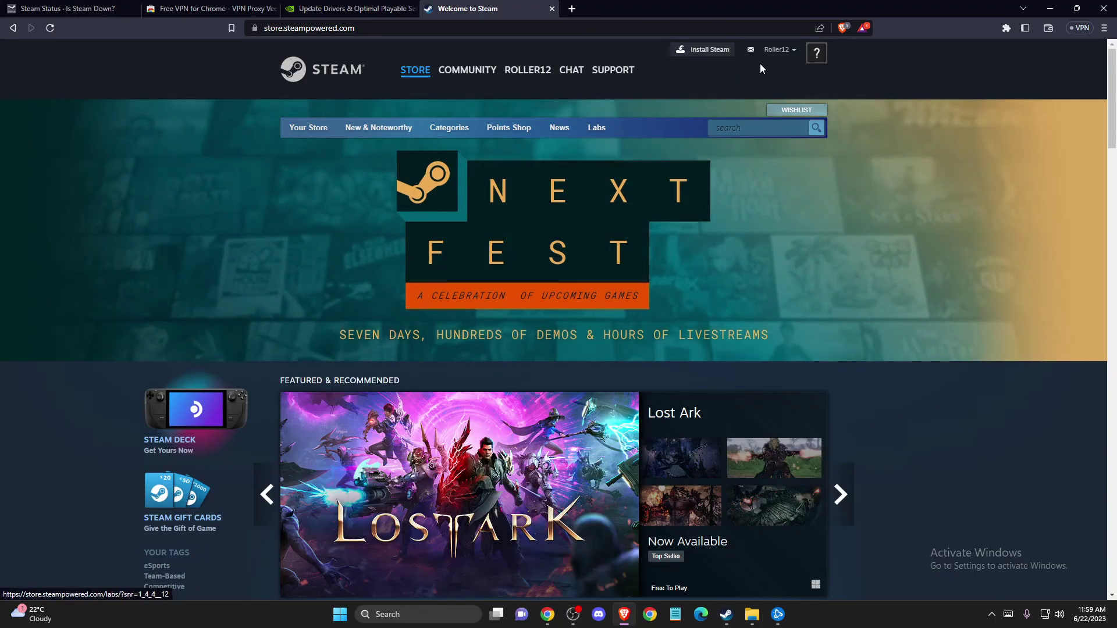